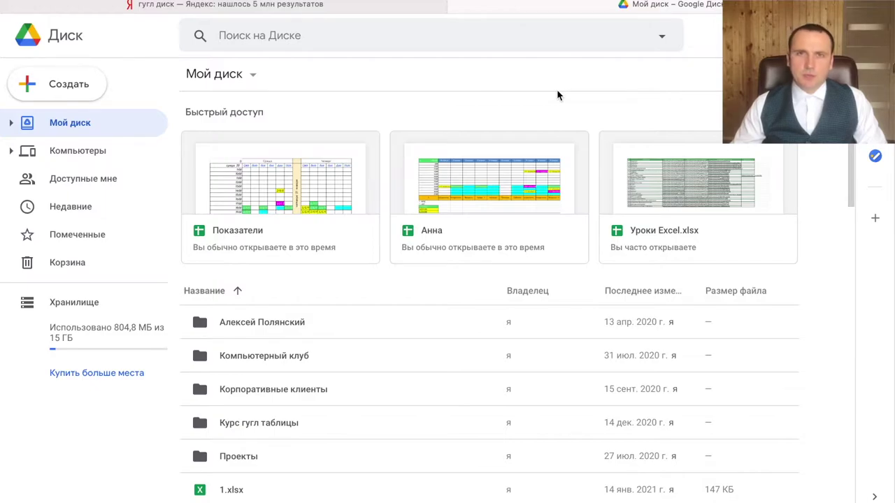
Step: Create a blank Google Sheets spreadsheet from Drive and close the Drive page
{"action": "left_click", "coordinate": [83, 84]}
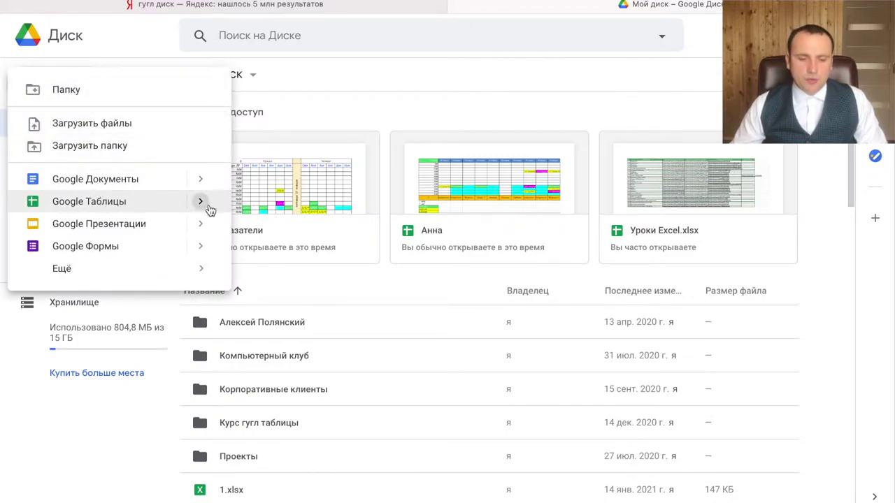
{"action": "mouse_move", "coordinate": [208, 207]}
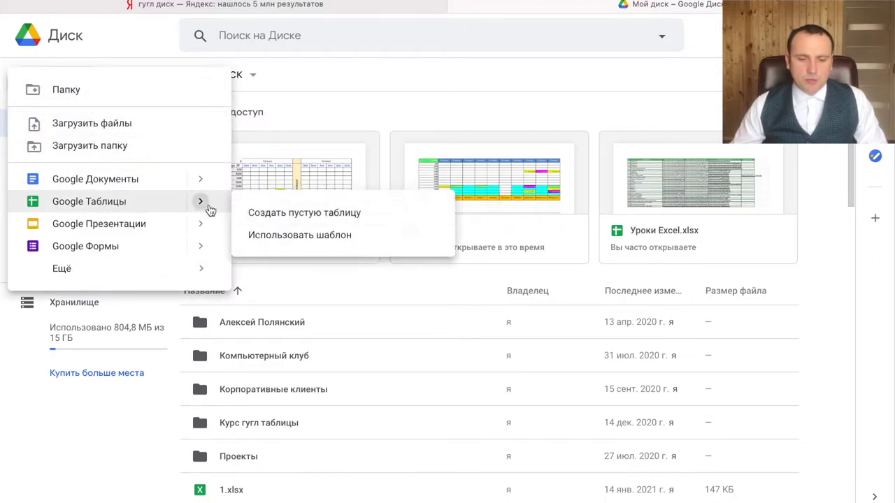
{"action": "left_click", "coordinate": [316, 221]}
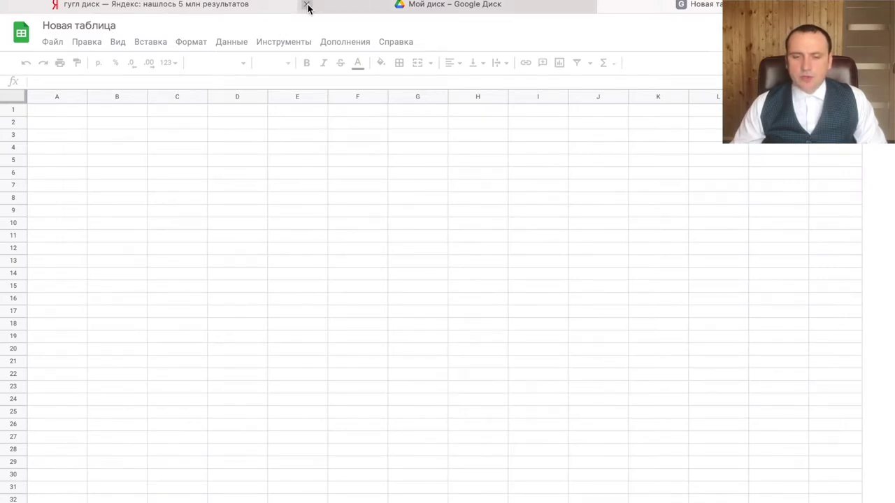
{"action": "left_click", "coordinate": [306, 5]}
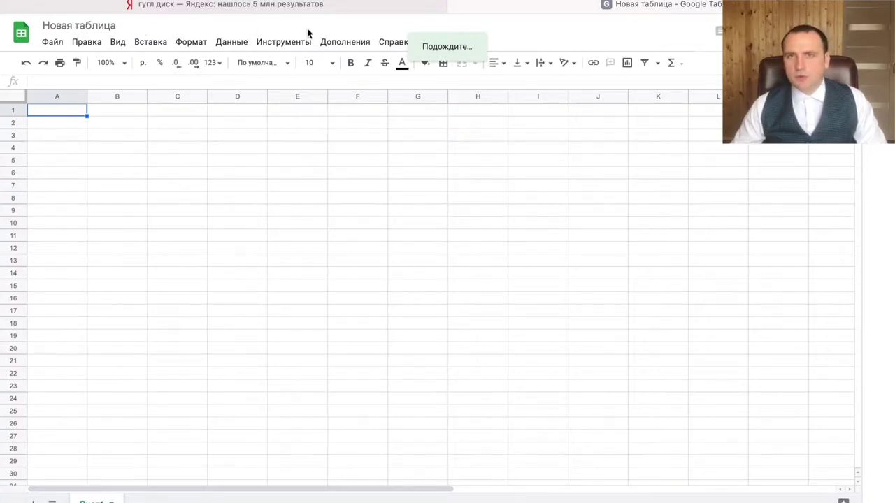
Step: Rename the spreadsheet "Таблица Заработной платы"
{"action": "left_click", "coordinate": [99, 26]}
{"action": "triple_click", "coordinate": [110, 26]}
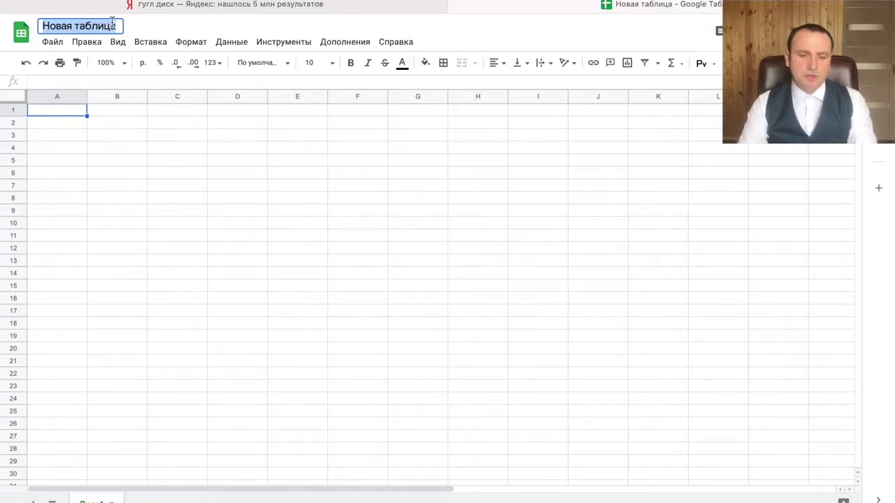
{"action": "type", "text": "Таблица "}
{"action": "type", "text": "3аработной платы"}
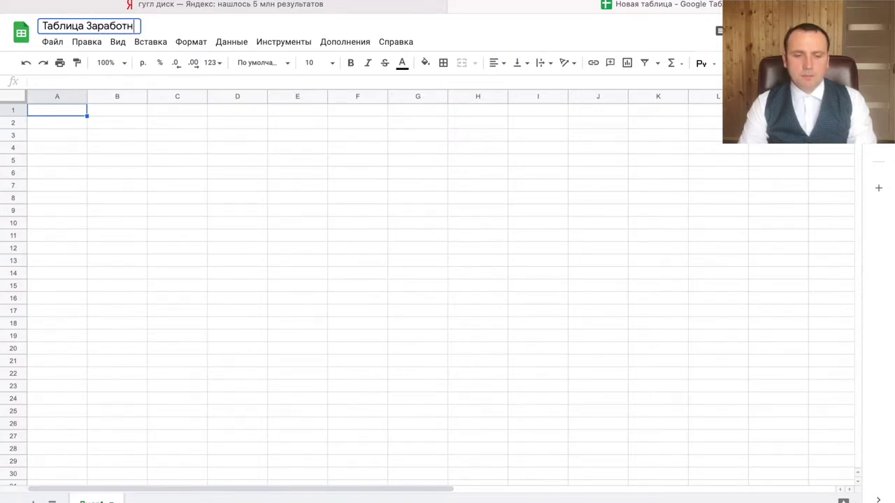
{"action": "key", "text": "Return"}
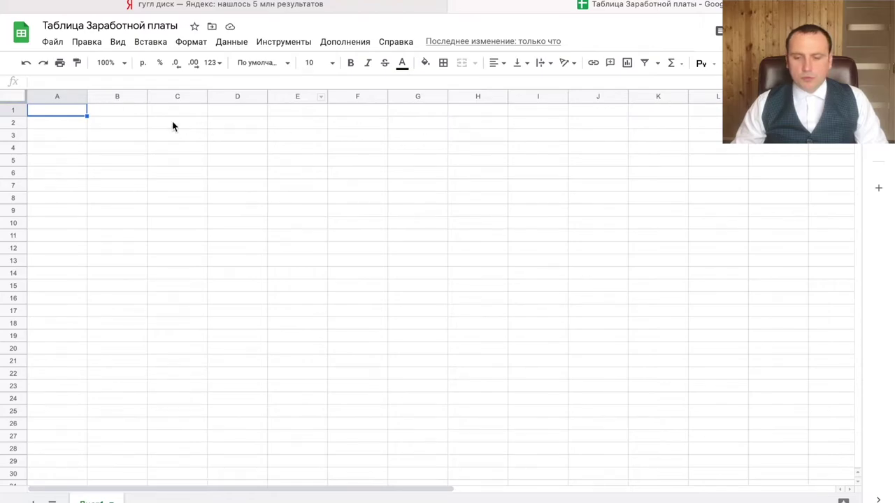
{"action": "left_click_drag", "start_coordinate": [49, 99], "coordinate": [709, 366]}
{"action": "left_click", "coordinate": [363, 311]}
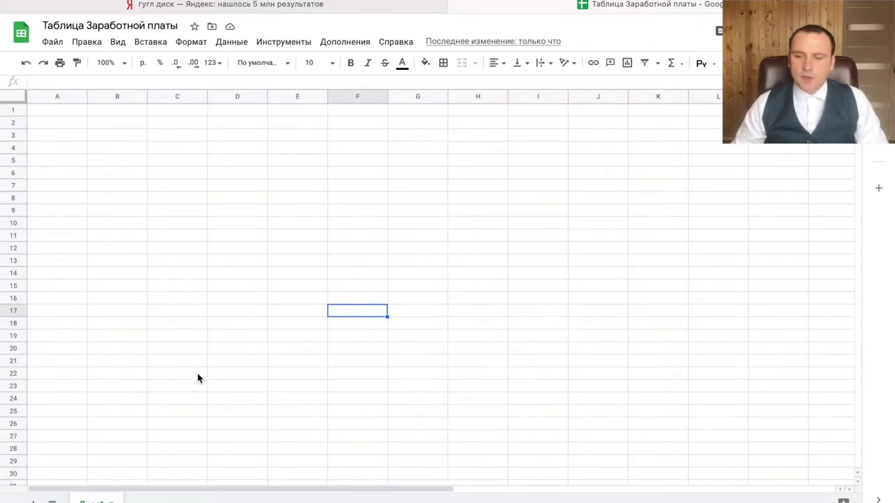
Step: Insert the image Пример.png from the desktop over the cells of the sheet
{"action": "left_click", "coordinate": [85, 123]}
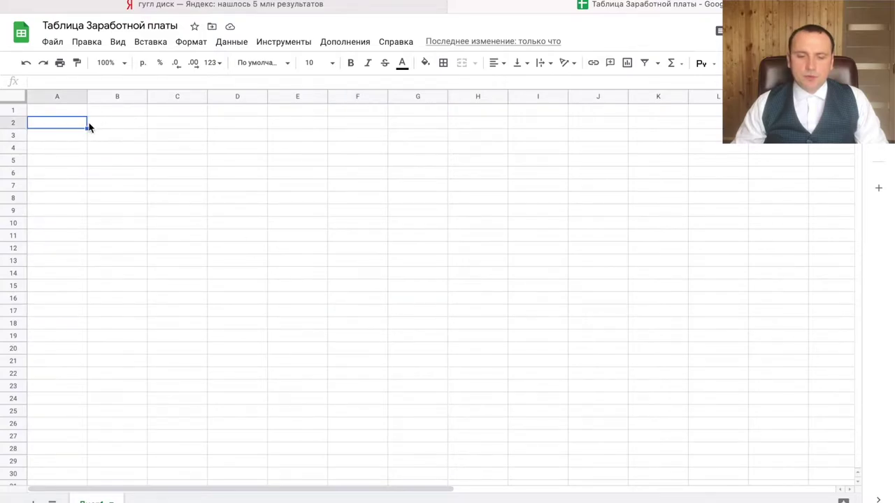
{"action": "left_click", "coordinate": [149, 43]}
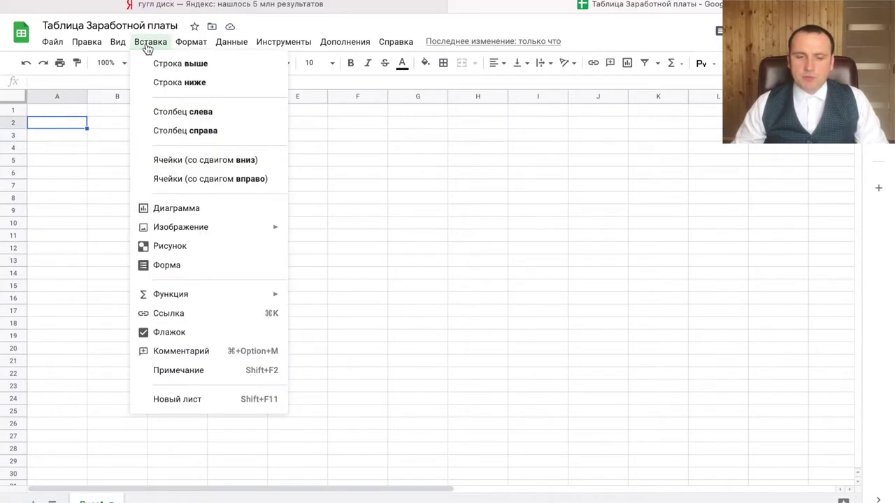
{"action": "mouse_move", "coordinate": [214, 227]}
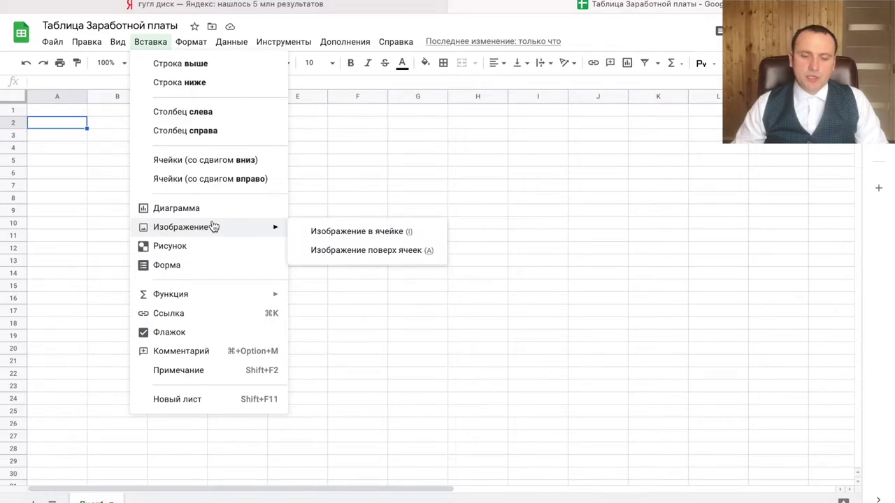
{"action": "left_click", "coordinate": [362, 252]}
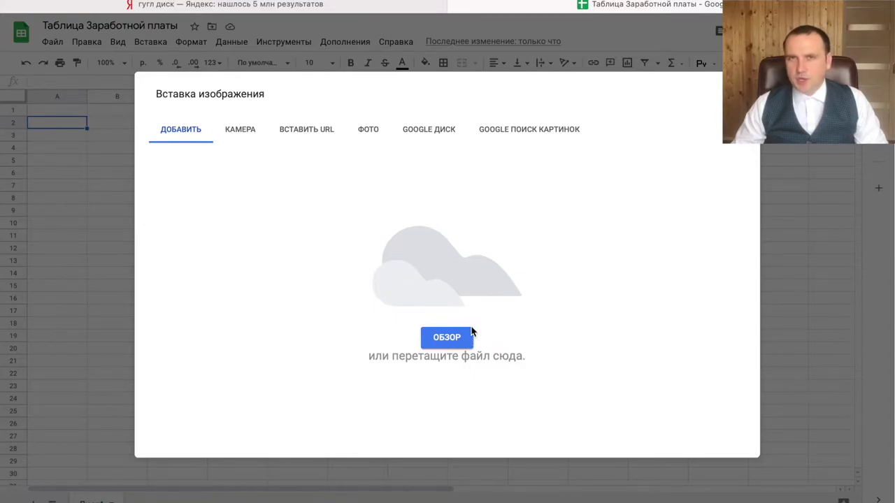
{"action": "left_click", "coordinate": [451, 338]}
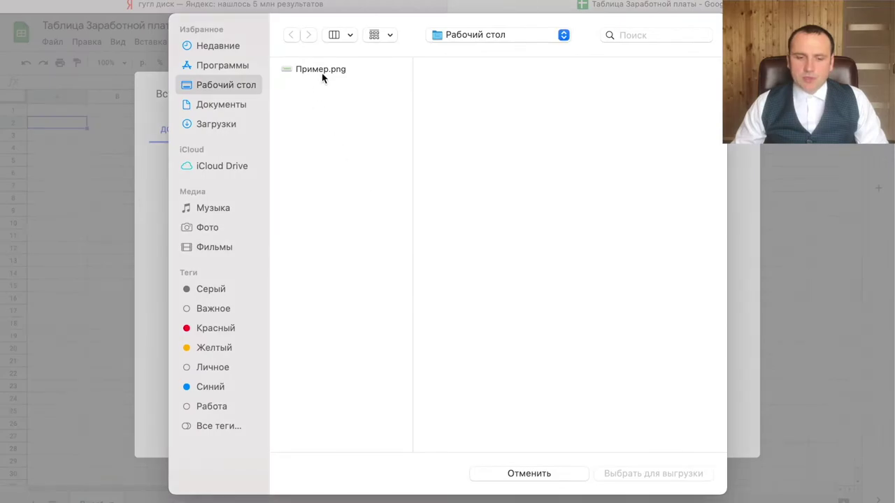
{"action": "left_click", "coordinate": [322, 70]}
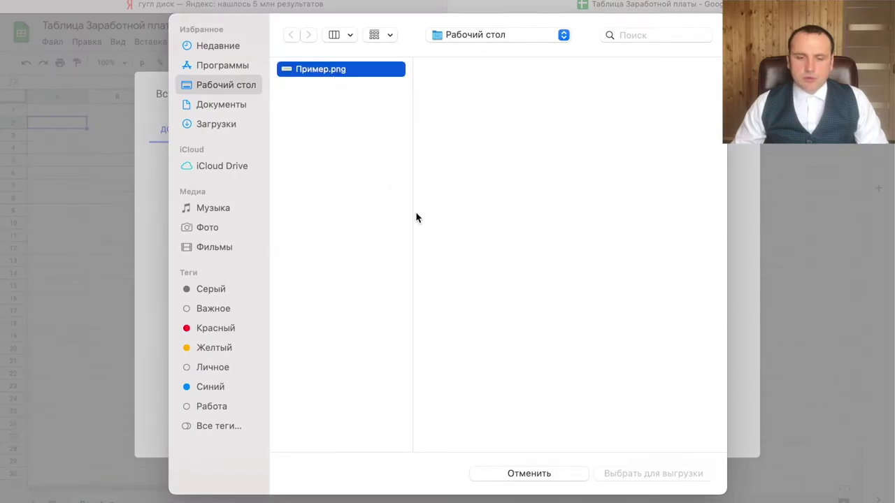
{"action": "left_click", "coordinate": [657, 471]}
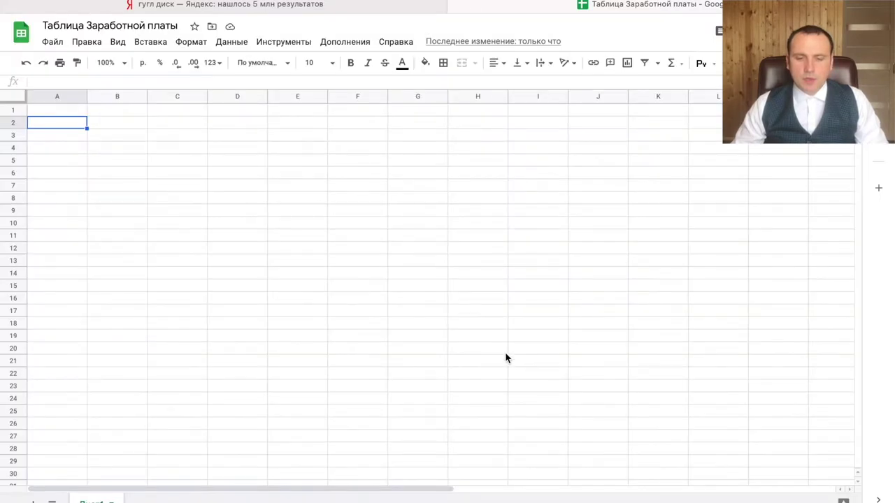
Step: Move the inserted sample image down to about rows 10 to 21, leaving the upper rows free
{"action": "left_click", "coordinate": [302, 208]}
{"action": "left_click_drag", "start_coordinate": [35, 125], "coordinate": [166, 164]}
{"action": "left_click_drag", "start_coordinate": [244, 226], "coordinate": [253, 284]}
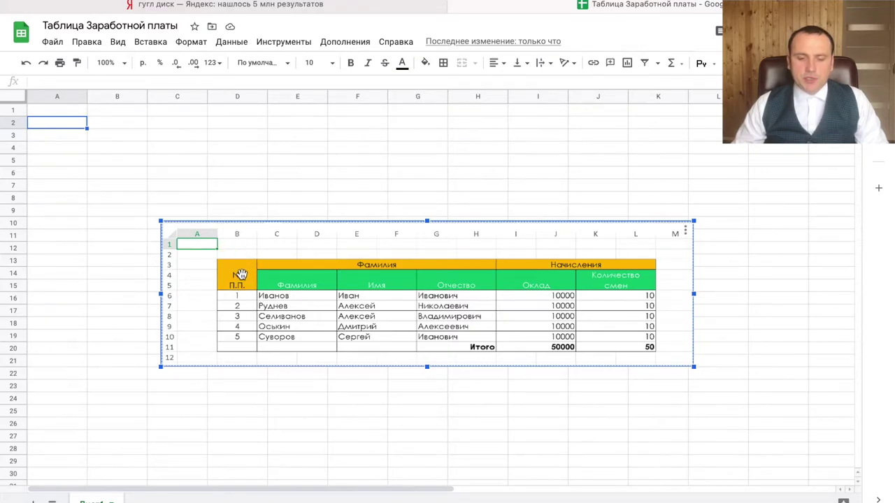
Step: Merge the header cells B1:B3, C1:H1 and I1:L1 into three separate blocks
{"action": "left_click_drag", "start_coordinate": [132, 121], "coordinate": [122, 167]}
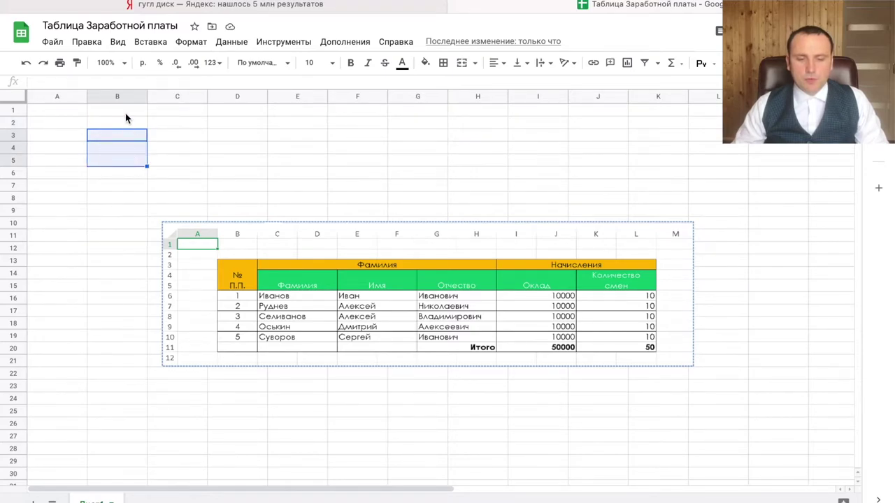
{"action": "left_click_drag", "start_coordinate": [126, 115], "coordinate": [127, 135]}
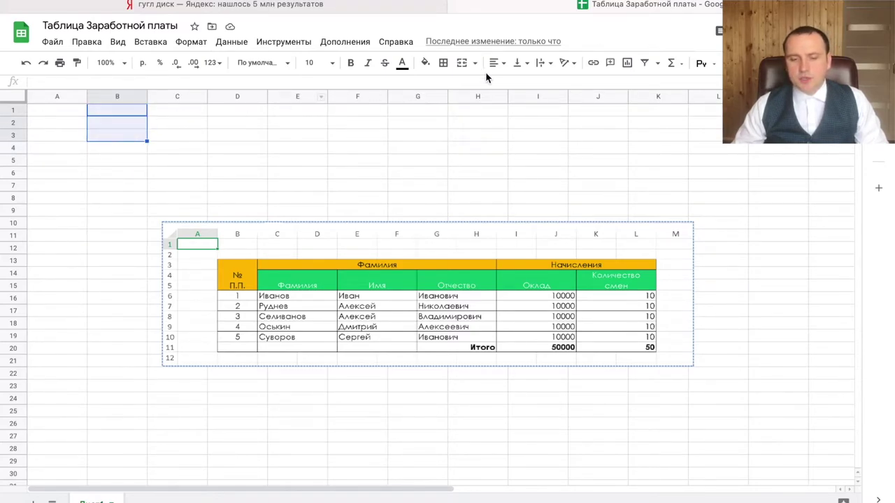
{"action": "left_click", "coordinate": [461, 64]}
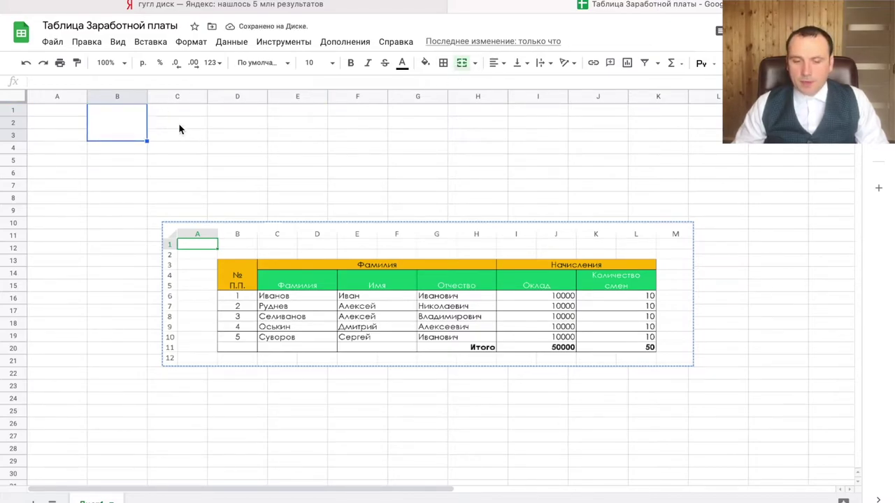
{"action": "left_click_drag", "start_coordinate": [169, 111], "coordinate": [452, 111]}
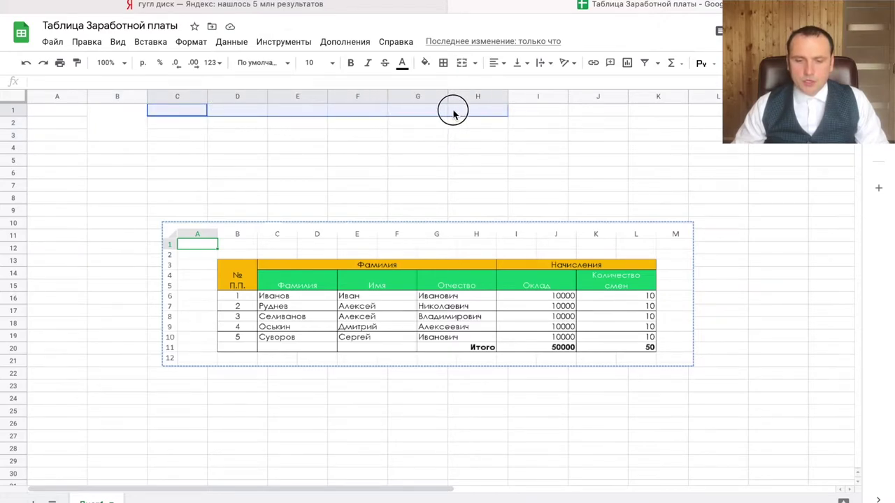
{"action": "left_click", "coordinate": [462, 62]}
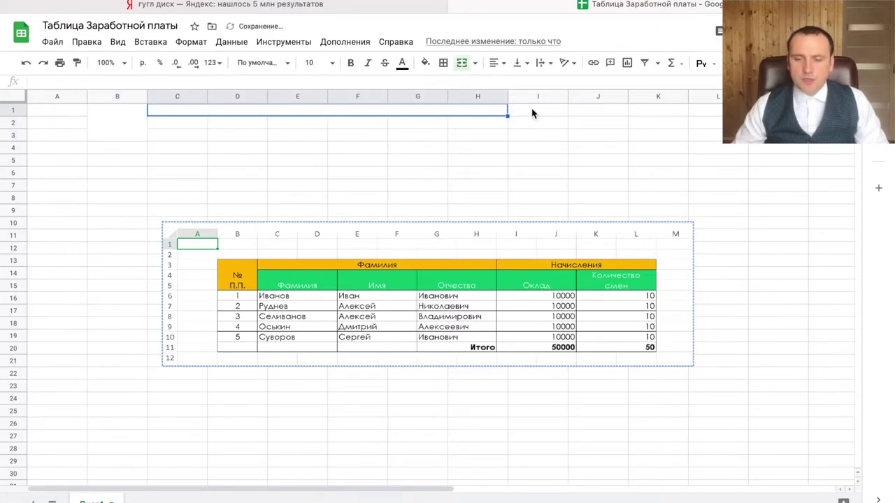
{"action": "left_click_drag", "start_coordinate": [539, 110], "coordinate": [719, 108]}
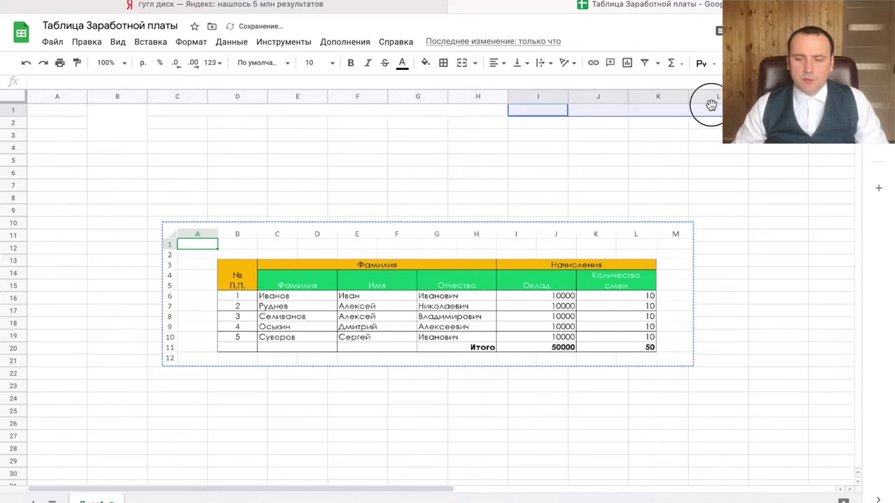
{"action": "left_click", "coordinate": [462, 62]}
Step: Apply all borders to the table range B1:L11
{"action": "left_click_drag", "start_coordinate": [118, 110], "coordinate": [679, 238]}
{"action": "left_click", "coordinate": [443, 62]}
{"action": "left_click", "coordinate": [448, 85]}
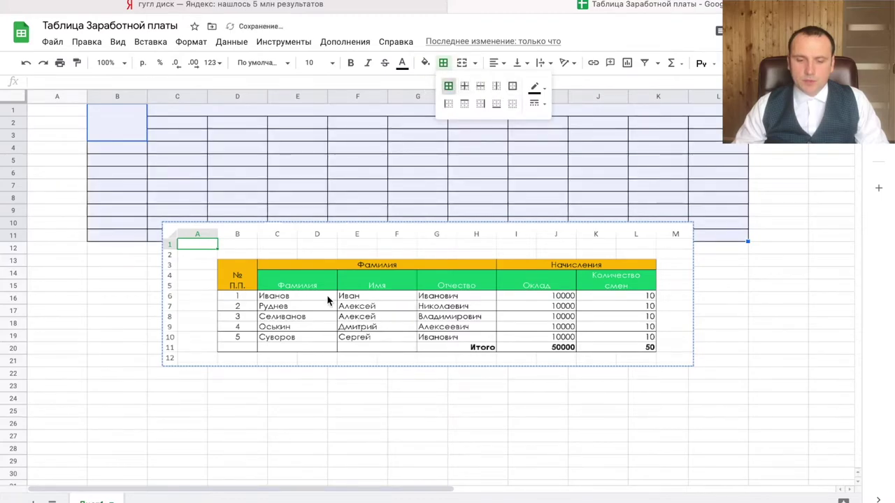
Step: Move the sample image below the bordered table, to about rows 14 to 25
{"action": "left_click", "coordinate": [348, 281]}
{"action": "left_click_drag", "start_coordinate": [348, 281], "coordinate": [355, 327]}
{"action": "left_click", "coordinate": [239, 253]}
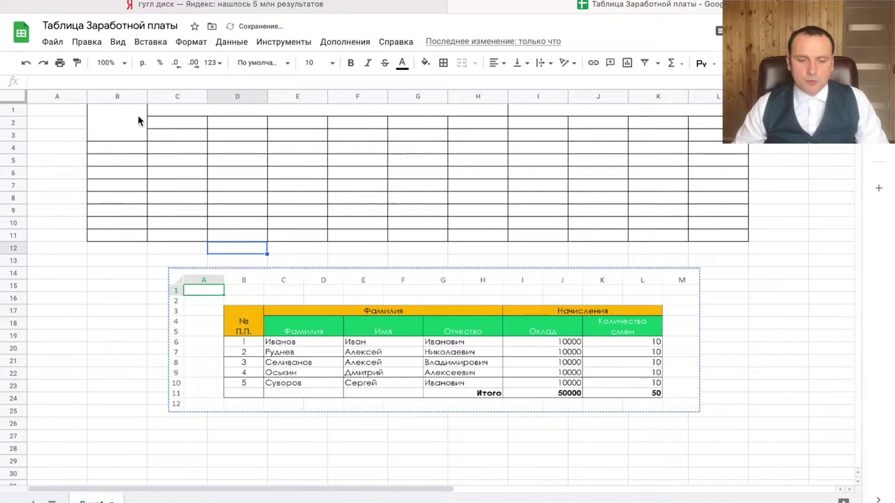
Step: Merge C2:D3 and repeat the merged two-column cell across E2:L3 to form the subheader row
{"action": "left_click_drag", "start_coordinate": [182, 128], "coordinate": [248, 132]}
{"action": "left_click", "coordinate": [461, 64]}
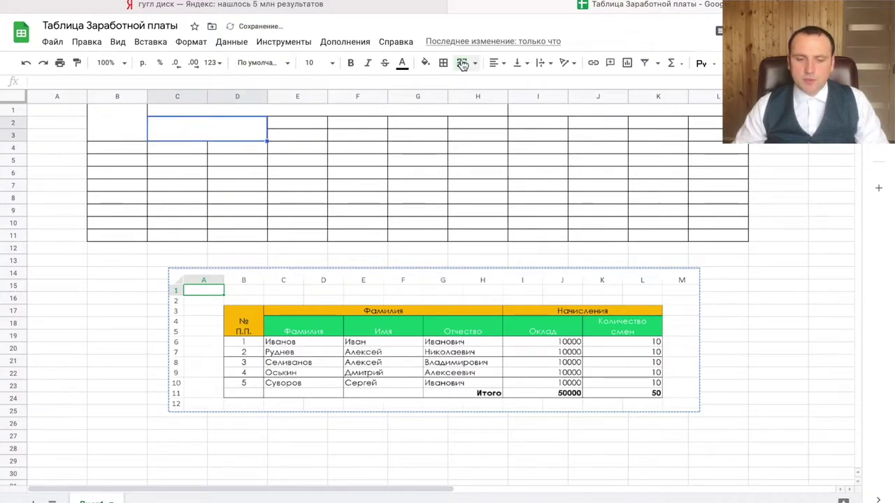
{"action": "left_click", "coordinate": [78, 64]}
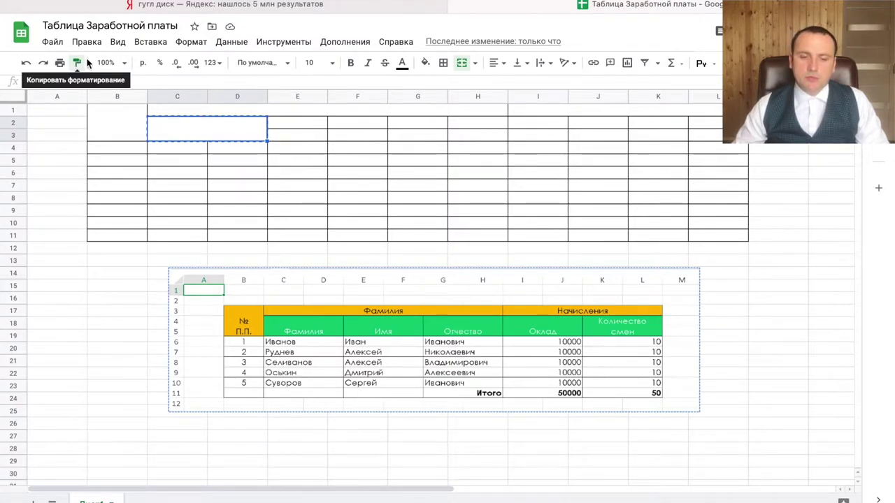
{"action": "left_click", "coordinate": [302, 128]}
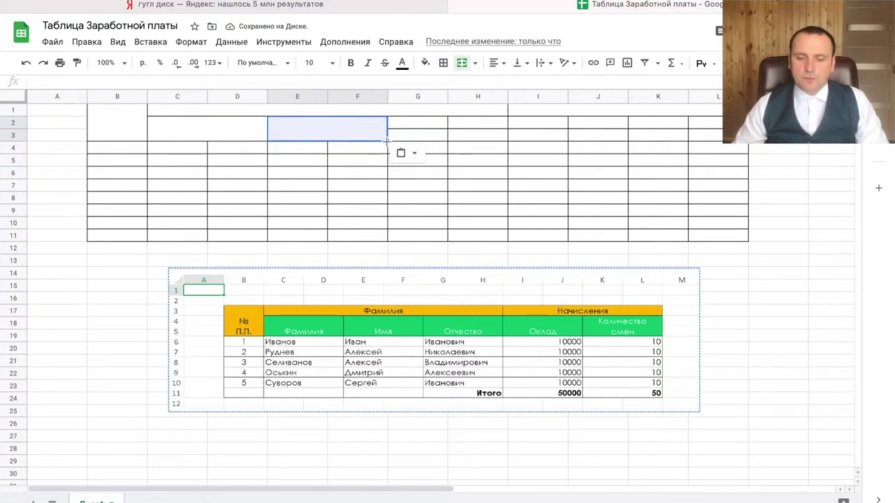
{"action": "left_click_drag", "start_coordinate": [387, 140], "coordinate": [711, 136]}
{"action": "left_click", "coordinate": [553, 132]}
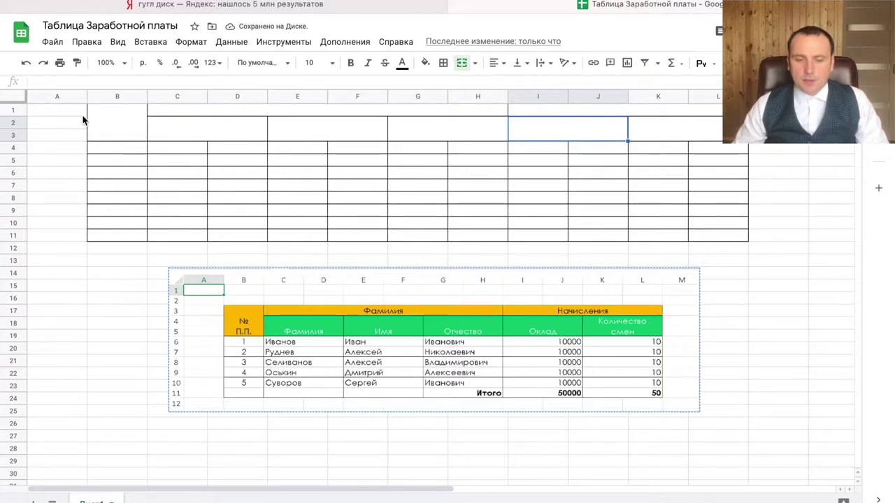
Step: Narrow column A to about a third of its width
{"action": "left_click_drag", "start_coordinate": [87, 96], "coordinate": [48, 167]}
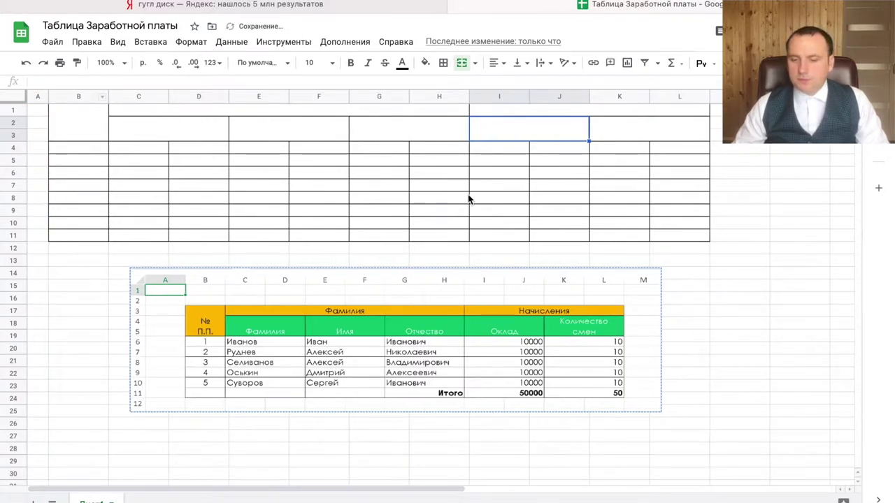
{"action": "scroll", "coordinate": [475, 196], "scroll_direction": "down", "scroll_amount": 3}
{"action": "scroll", "coordinate": [475, 196], "scroll_direction": "up", "scroll_amount": 3}
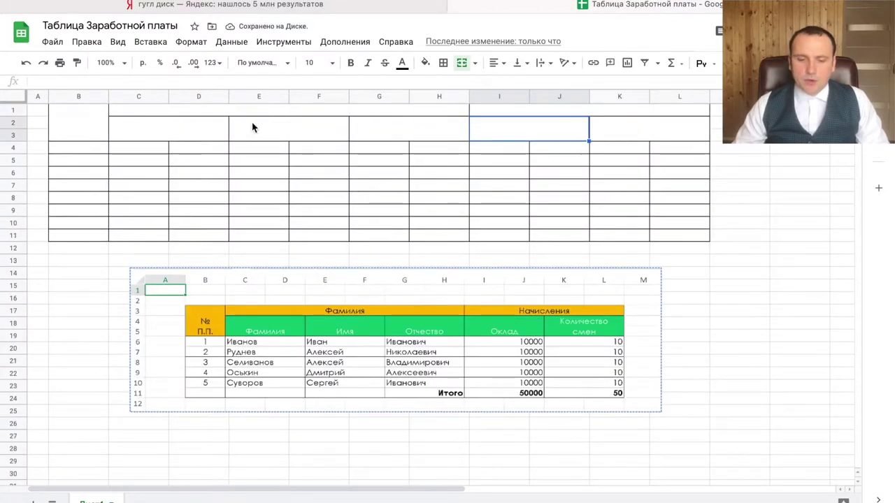
Step: Enter the upper table headings: "№ П.П." on two lines in B1, "Фамилия" in C1 and "Начисления" in I1
{"action": "left_click", "coordinate": [92, 118]}
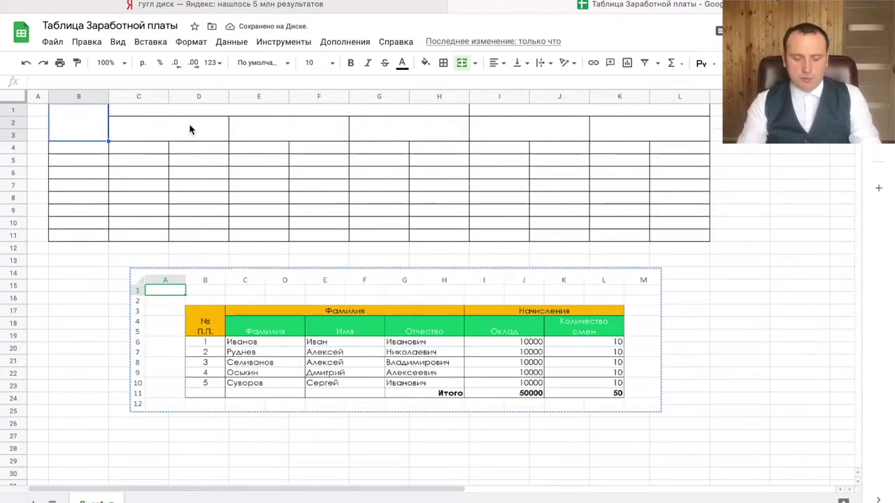
{"action": "type", "text": "№"}
{"action": "key", "text": "alt+Return"}
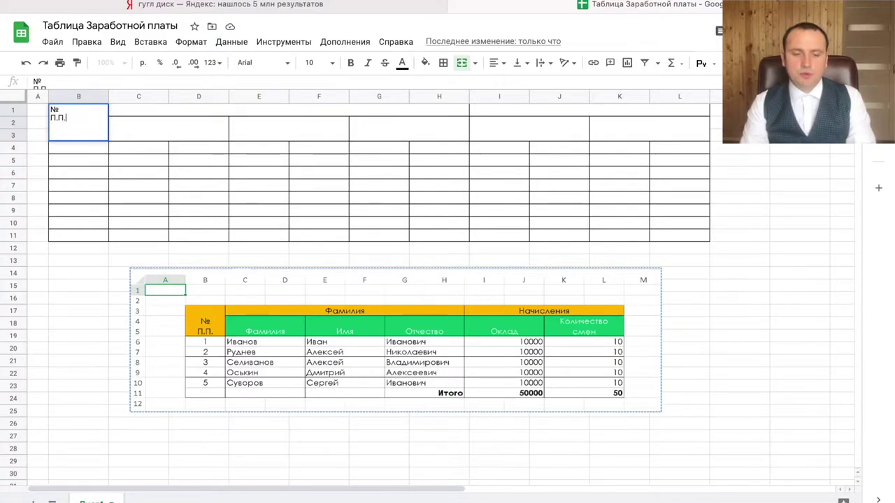
{"action": "left_click", "coordinate": [270, 112]}
{"action": "type", "text": "Ф"}
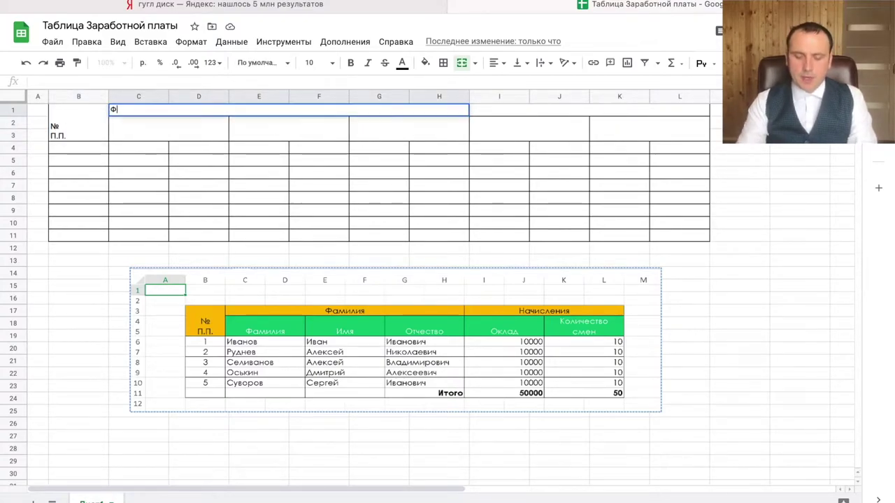
{"action": "type", "text": "амилия"}
{"action": "key", "text": "Tab"}
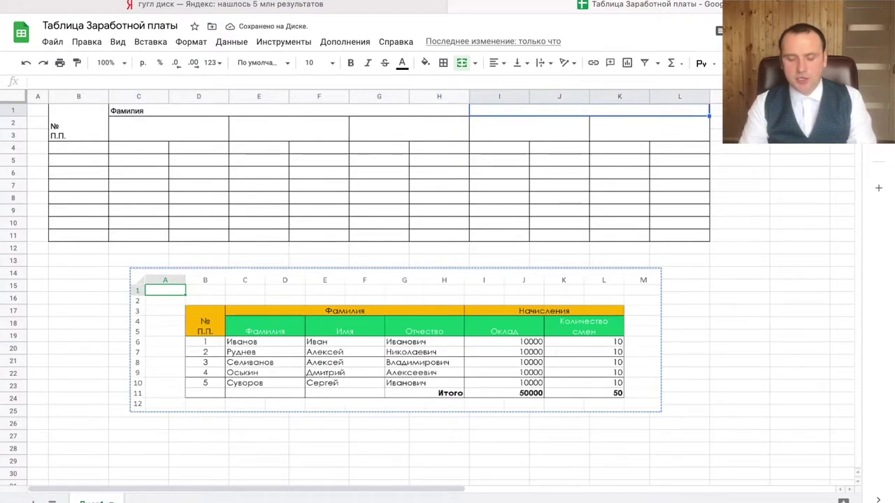
{"action": "type", "text": "Нач"}
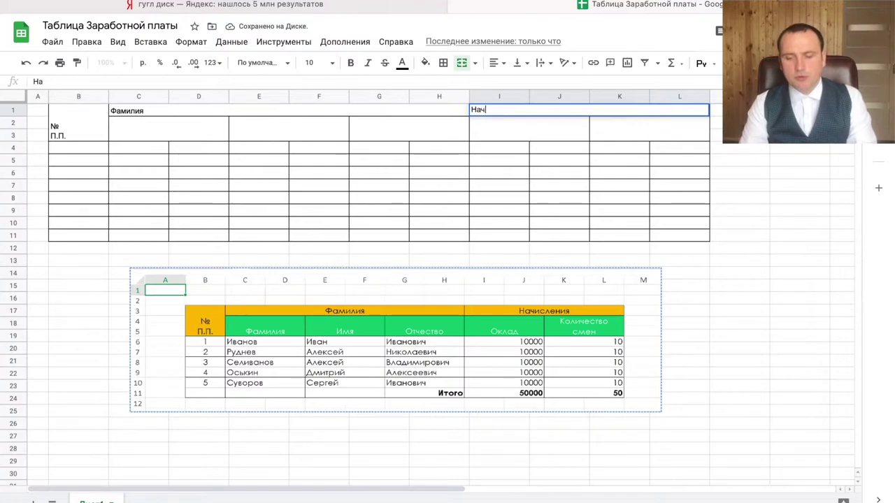
{"action": "type", "text": "исления"}
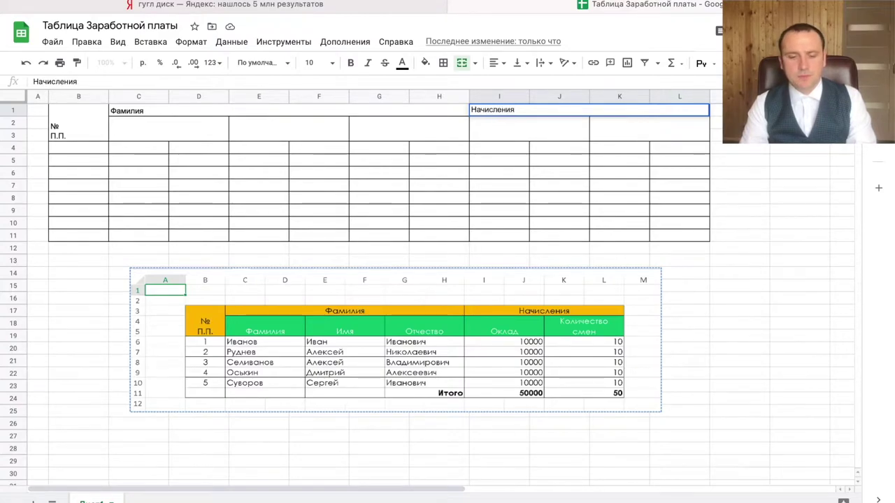
Step: Fill the subheader cells from C2 to K2 with "Фамилия", "Имя", "Отчество", "Оклад" and, on two lines, "Количество смен"
{"action": "left_click", "coordinate": [167, 129]}
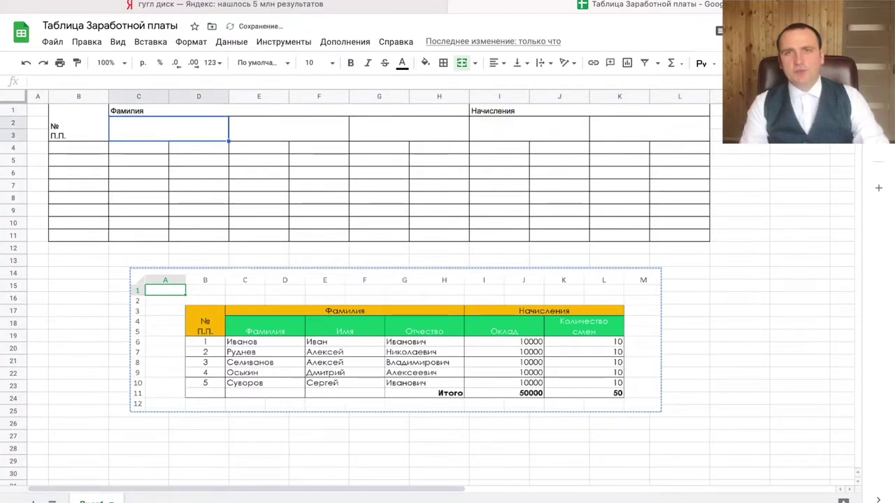
{"action": "type", "text": "Фамилия"}
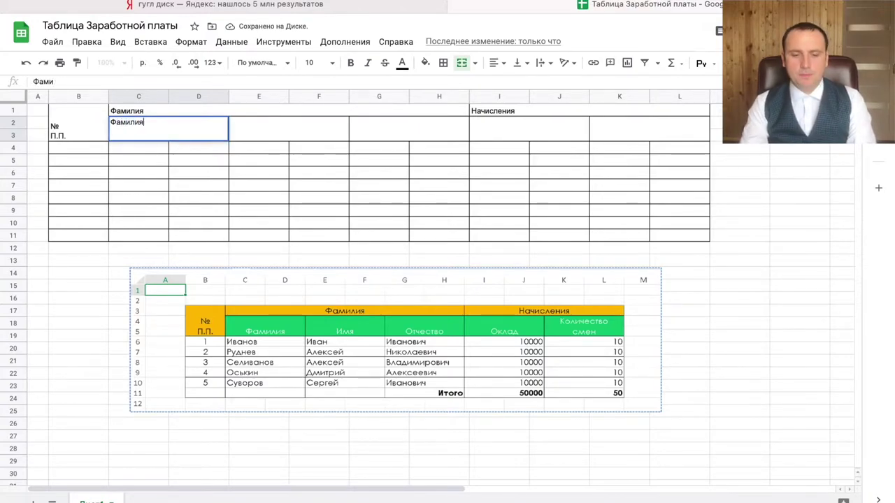
{"action": "key", "text": "Tab"}
{"action": "type", "text": "Имя"}
{"action": "key", "text": "Tab"}
{"action": "type", "text": "Отчес"}
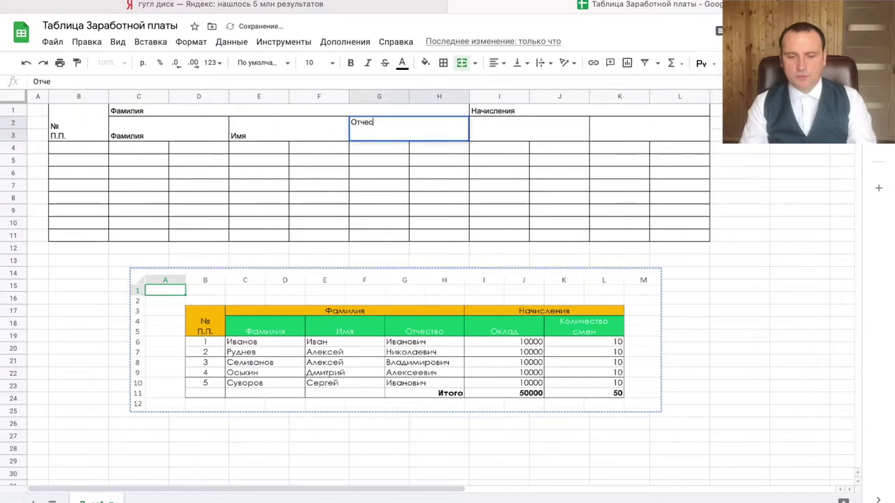
{"action": "type", "text": "тво"}
{"action": "key", "text": "Tab"}
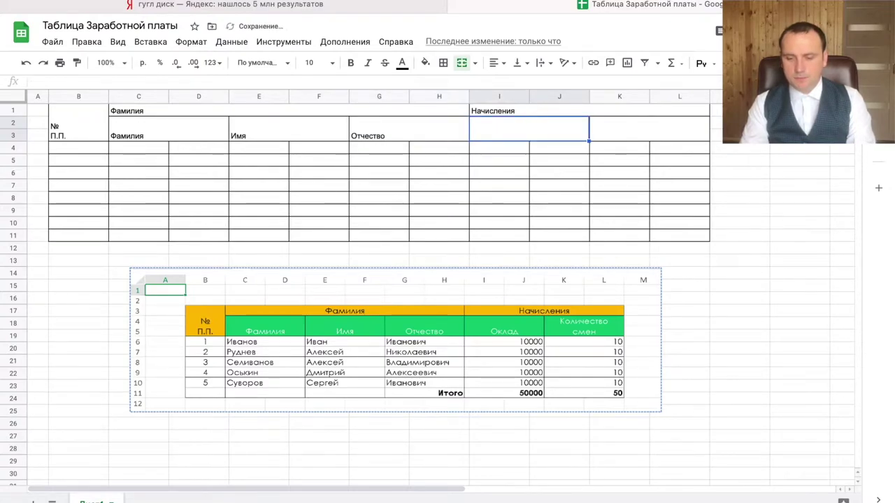
{"action": "type", "text": "Оклад"}
{"action": "key", "text": "Tab"}
{"action": "type", "text": "Коли"}
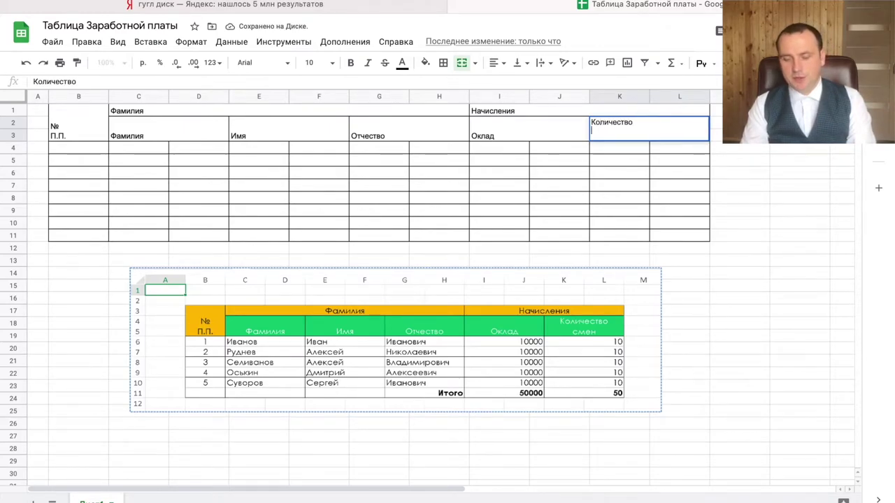
{"action": "left_click", "coordinate": [168, 129]}
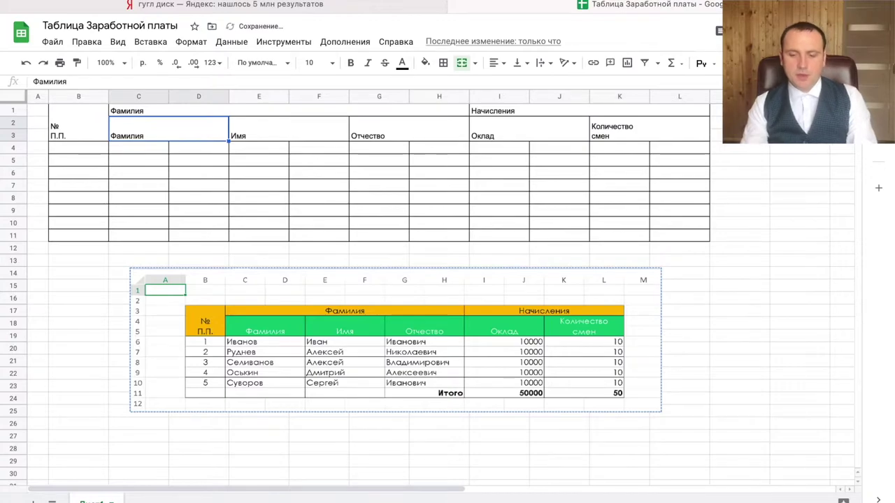
Step: Enter 1 and 2 in B4 and B5 and fill the number series down column B past row 48
{"action": "left_click", "coordinate": [80, 150]}
{"action": "type", "text": "1"}
{"action": "key", "text": "Return"}
{"action": "type", "text": "2"}
{"action": "left_click", "coordinate": [93, 187]}
{"action": "left_click_drag", "start_coordinate": [98, 146], "coordinate": [94, 160]}
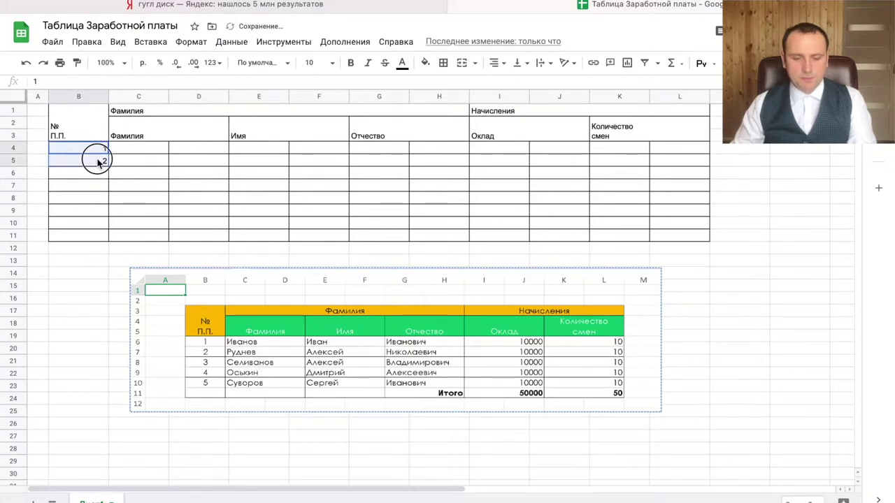
{"action": "left_click_drag", "start_coordinate": [105, 162], "coordinate": [95, 489]}
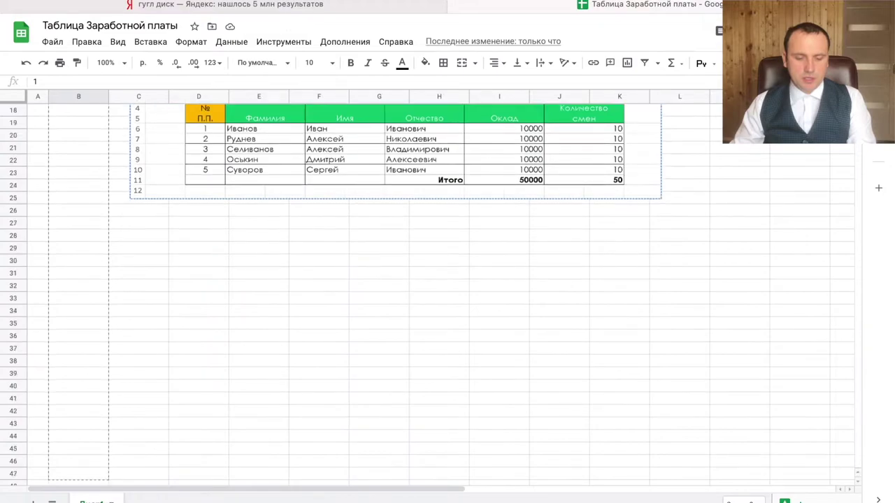
{"action": "left_click_drag", "start_coordinate": [101, 419], "coordinate": [101, 418]}
{"action": "scroll", "coordinate": [114, 373], "scroll_direction": "down", "scroll_amount": 5}
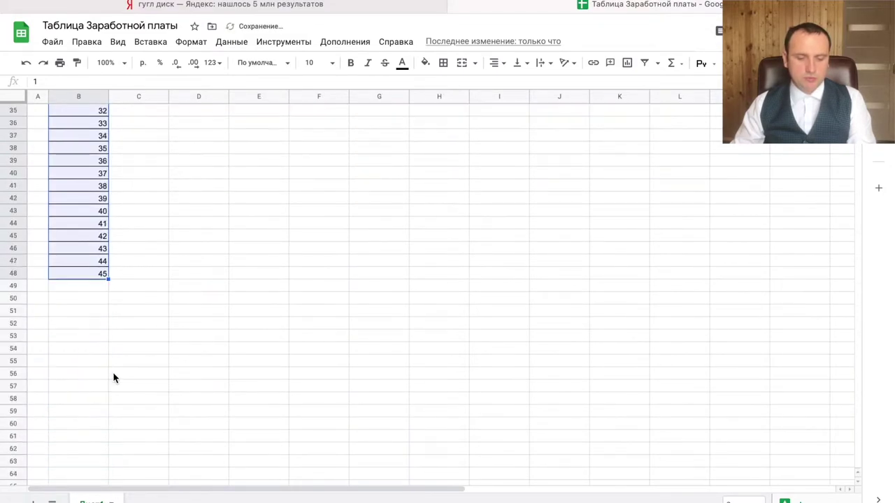
{"action": "left_click_drag", "start_coordinate": [109, 267], "coordinate": [110, 326]}
{"action": "scroll", "coordinate": [96, 234], "scroll_direction": "up", "scroll_amount": 3}
{"action": "scroll", "coordinate": [96, 234], "scroll_direction": "up", "scroll_amount": 8}
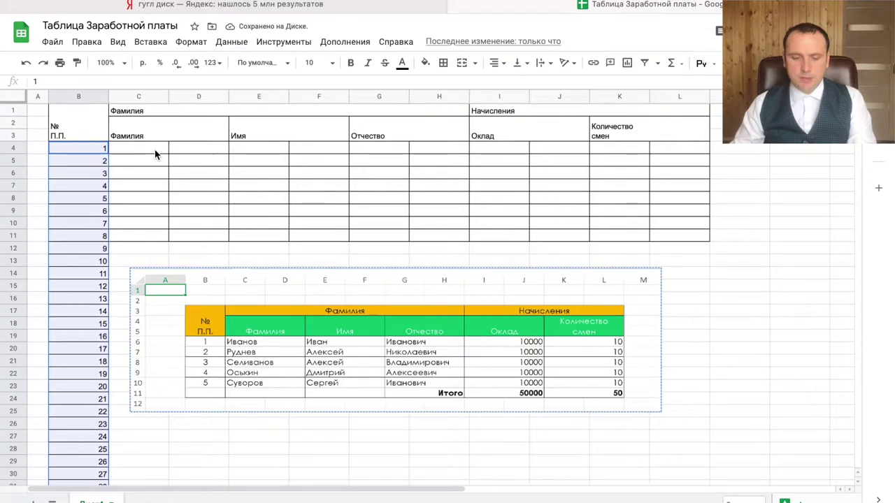
Step: Merge the cells of C4:D11 horizontally, row by row
{"action": "left_click_drag", "start_coordinate": [148, 152], "coordinate": [183, 153]}
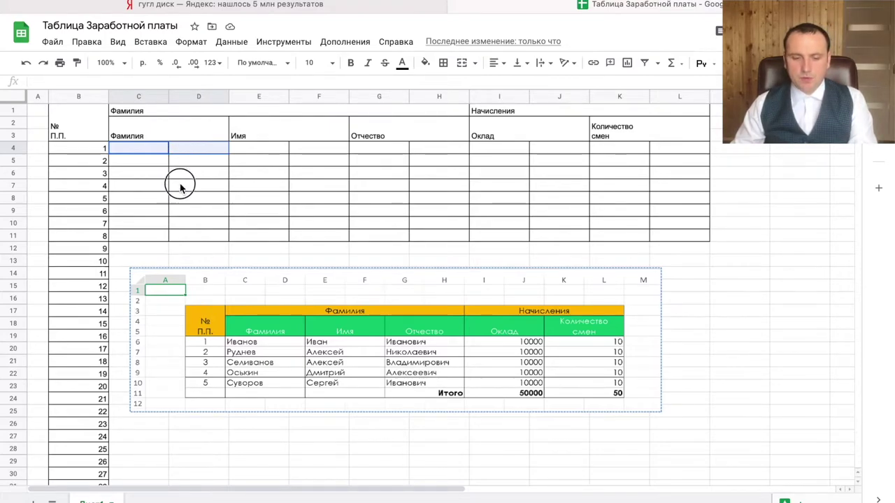
{"action": "left_click", "coordinate": [181, 236], "text": "shift"}
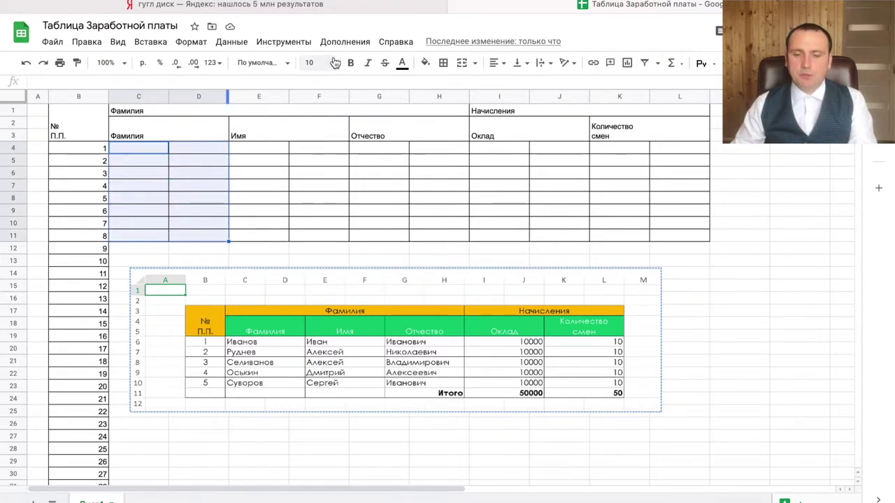
{"action": "left_click", "coordinate": [474, 63]}
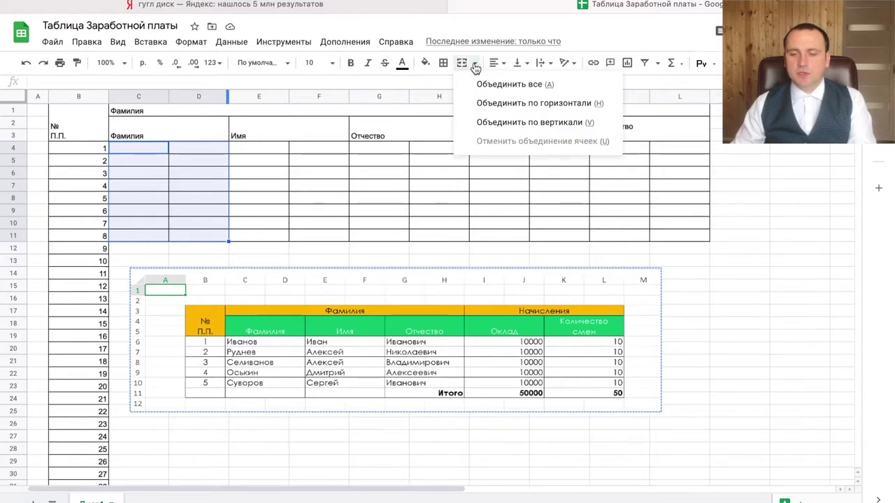
{"action": "left_click", "coordinate": [548, 105]}
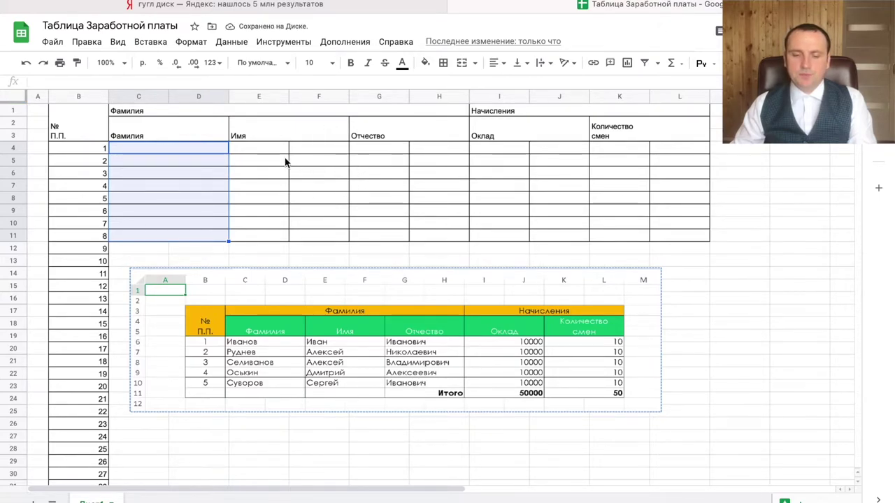
{"action": "left_click_drag", "start_coordinate": [260, 150], "coordinate": [544, 240]}
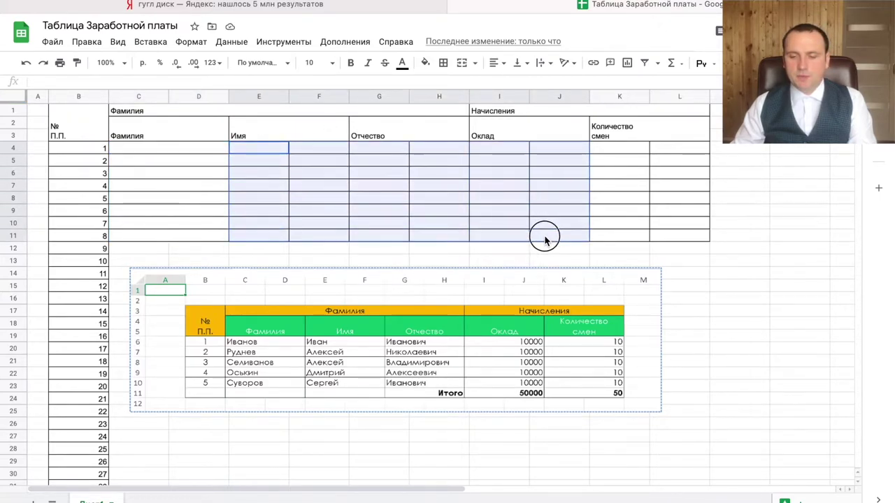
{"action": "left_click", "coordinate": [474, 65]}
{"action": "left_click", "coordinate": [524, 123]}
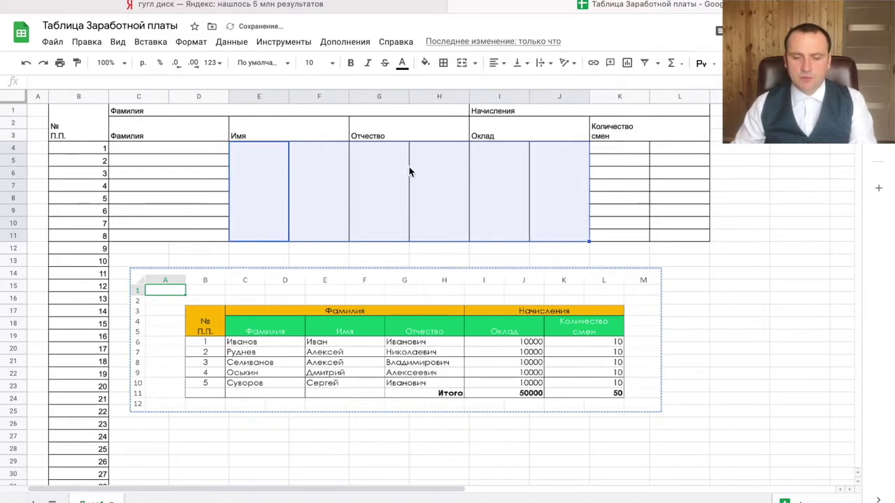
{"action": "key", "text": "ctrl+z"}
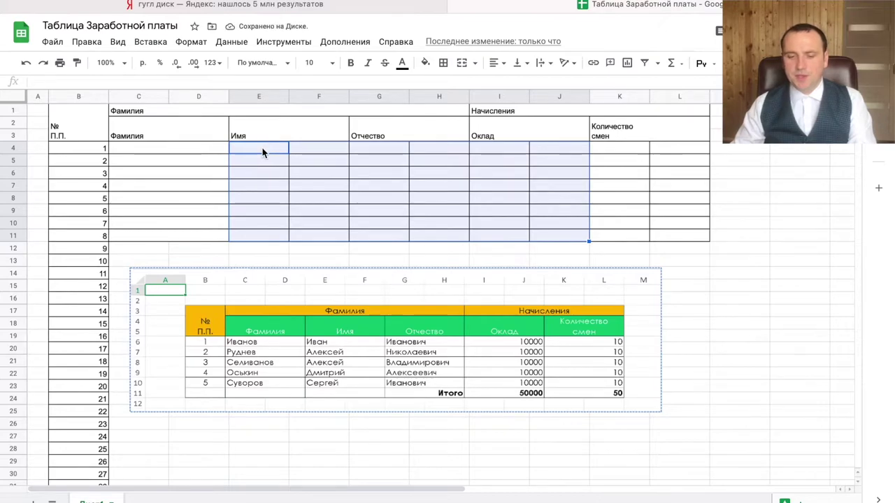
Step: Copy the merged block C4:D11 and paste it at E4, G4, I4 and K4 to merge the remaining column pairs
{"action": "left_click_drag", "start_coordinate": [196, 153], "coordinate": [204, 234]}
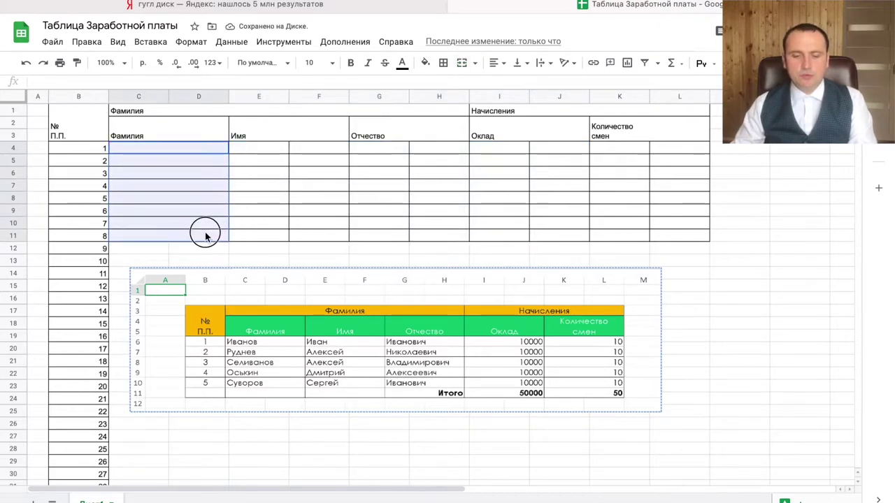
{"action": "key", "text": "ctrl+c"}
{"action": "left_click", "coordinate": [254, 151]}
{"action": "key", "text": "ctrl+v"}
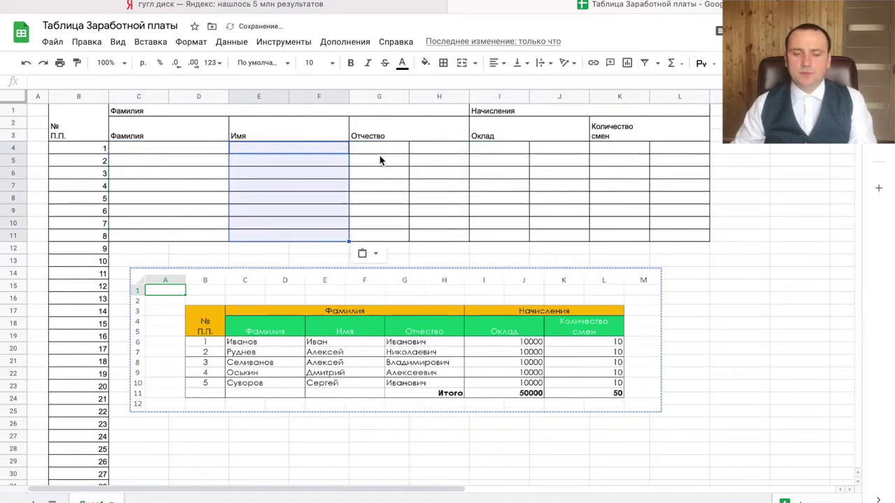
{"action": "left_click", "coordinate": [384, 150]}
{"action": "key", "text": "ctrl+v"}
{"action": "left_click", "coordinate": [486, 152]}
{"action": "key", "text": "ctrl+v"}
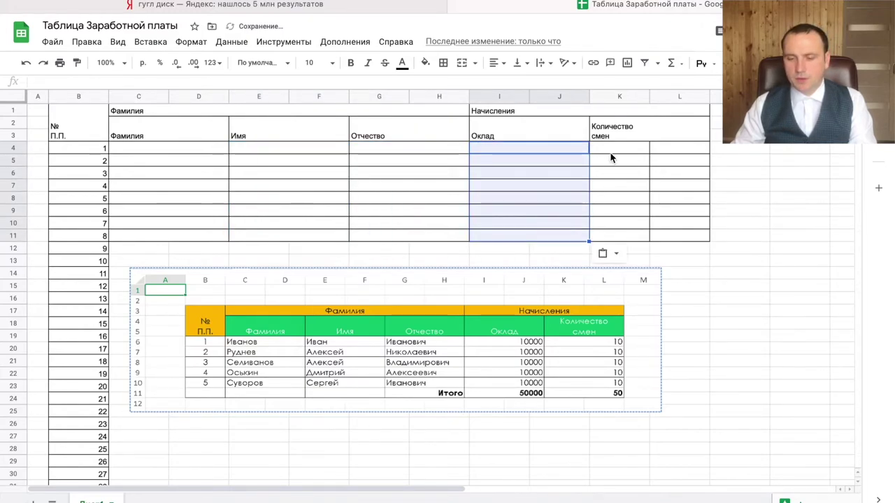
{"action": "left_click", "coordinate": [607, 159]}
{"action": "key", "text": "ctrl+v"}
Step: Fill the merged, bordered row C11:L11 down alongside the numbered rows of column B
{"action": "left_click_drag", "start_coordinate": [202, 238], "coordinate": [640, 238]}
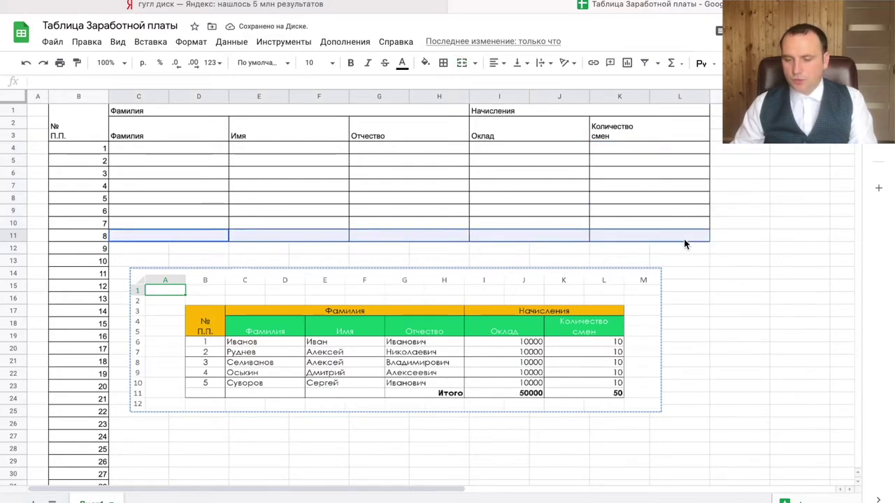
{"action": "left_click_drag", "start_coordinate": [708, 242], "coordinate": [718, 451]}
{"action": "scroll", "coordinate": [617, 378], "scroll_direction": "up", "scroll_amount": 8}
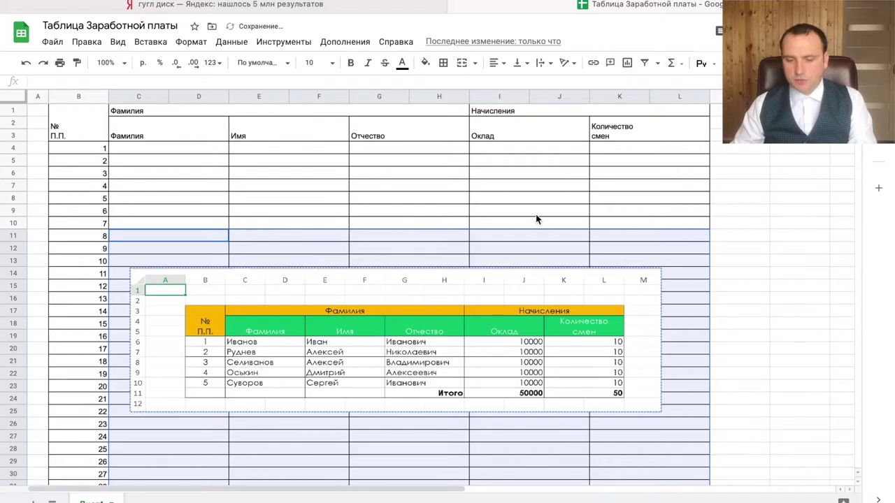
{"action": "left_click_drag", "start_coordinate": [193, 147], "coordinate": [662, 154]}
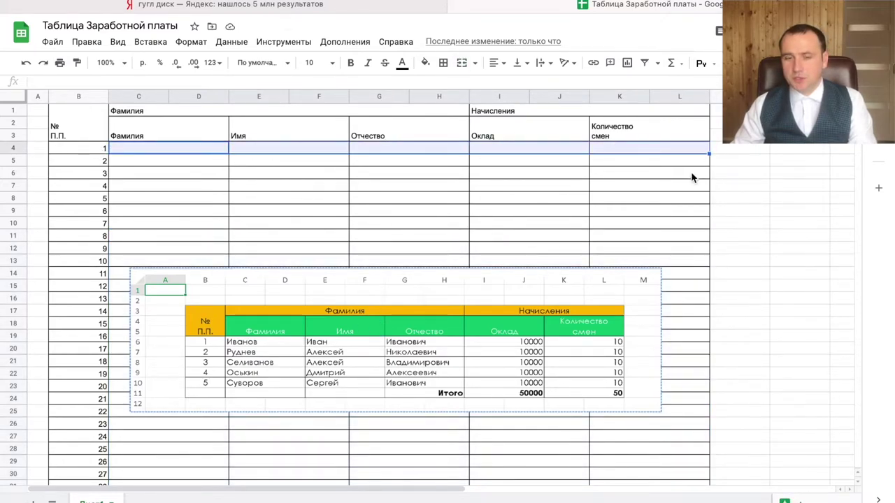
{"action": "left_click", "coordinate": [208, 187]}
Step: Set the font of the header range B1:L3 to Century Gothic
{"action": "left_click_drag", "start_coordinate": [76, 115], "coordinate": [571, 126]}
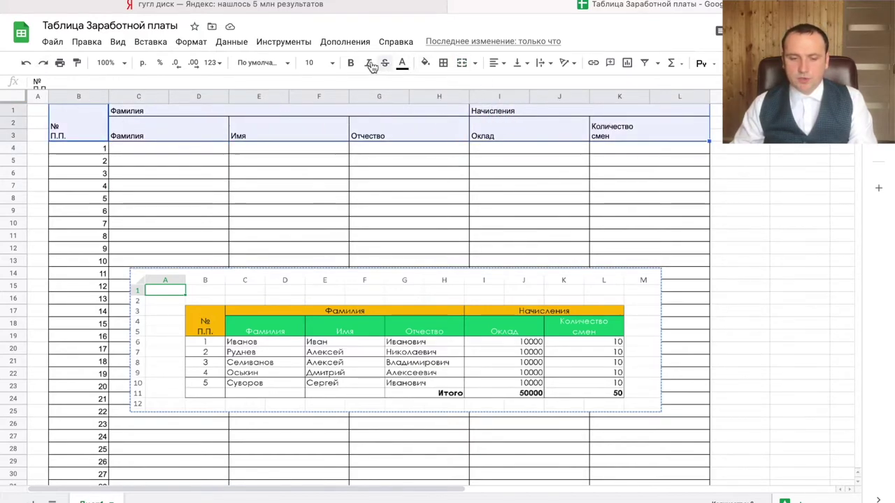
{"action": "left_click", "coordinate": [288, 64]}
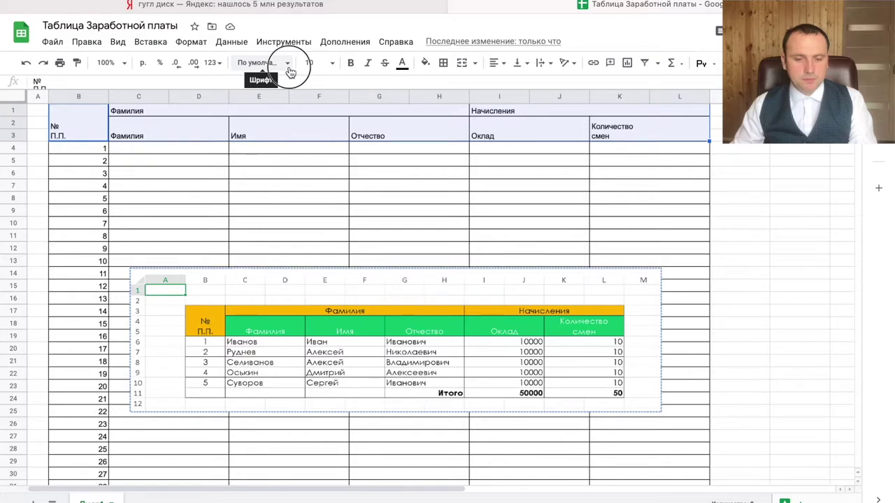
{"action": "left_click", "coordinate": [301, 180]}
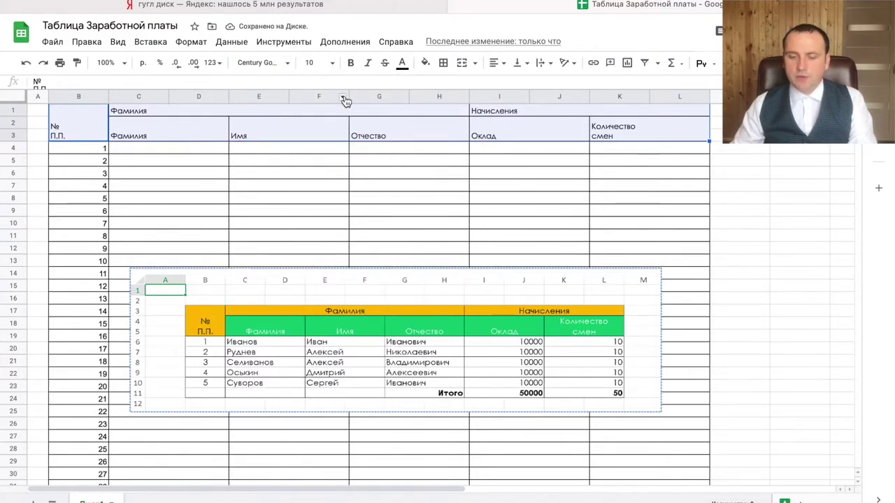
Step: Align the header text in B1:L3 to the bottom of its cells and centre it horizontally
{"action": "left_click", "coordinate": [517, 62]}
{"action": "left_click", "coordinate": [547, 84]}
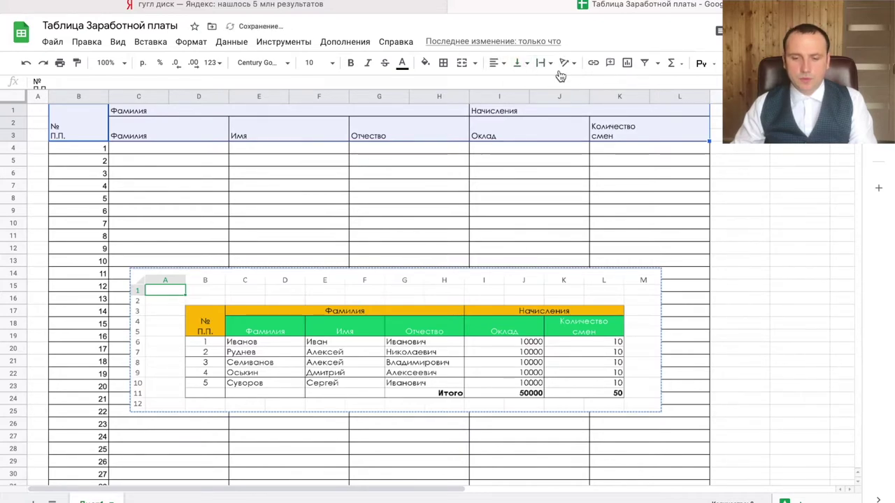
{"action": "left_click", "coordinate": [503, 64]}
{"action": "left_click", "coordinate": [510, 82]}
{"action": "left_click", "coordinate": [529, 63]}
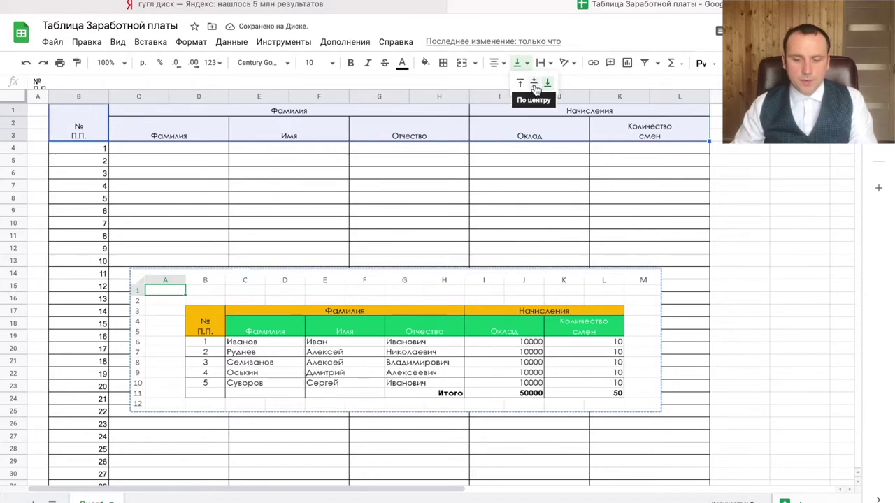
{"action": "left_click", "coordinate": [409, 126]}
{"action": "left_click", "coordinate": [89, 124]}
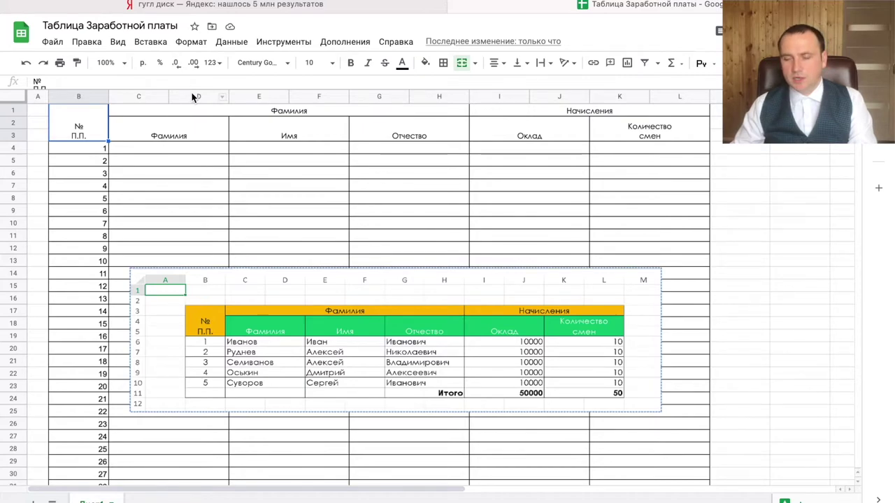
Step: Fill the № П.П. header cell and the top headings in C1:L1 with the theme's golden yellow
{"action": "left_click_drag", "start_coordinate": [80, 123], "coordinate": [463, 135]}
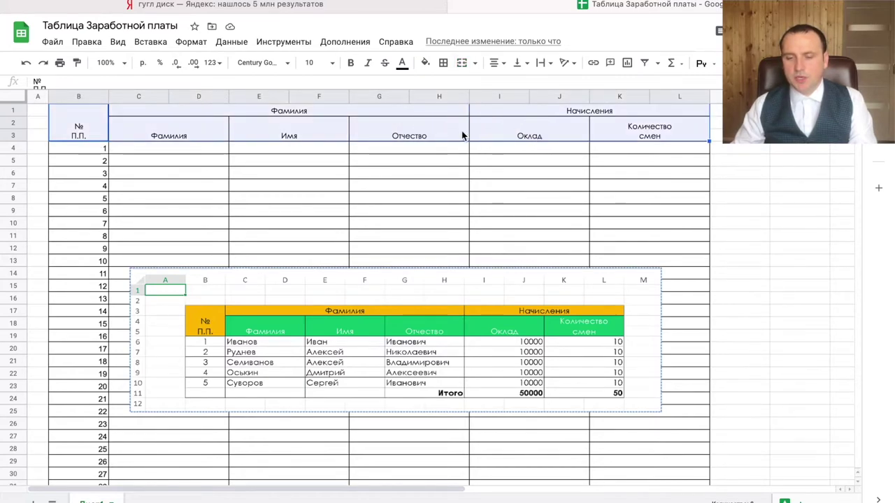
{"action": "left_click", "coordinate": [79, 129]}
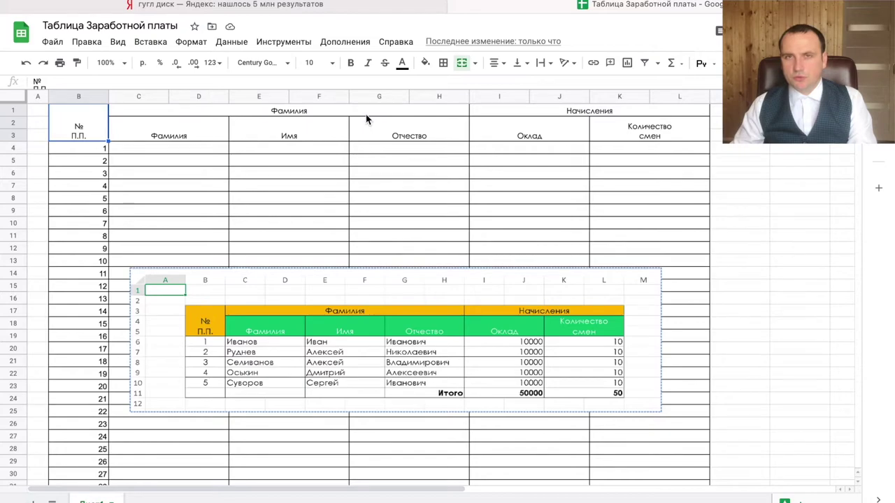
{"action": "left_click_drag", "start_coordinate": [260, 112], "coordinate": [539, 114]}
{"action": "left_click", "coordinate": [425, 63]}
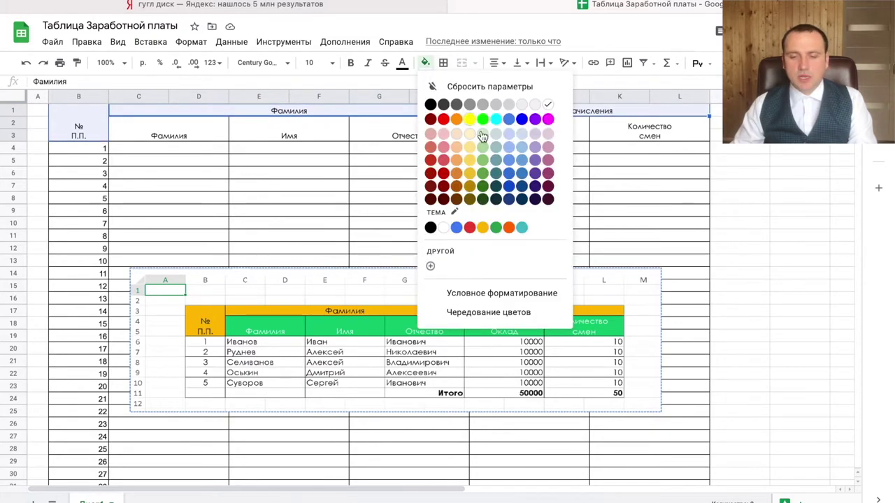
{"action": "left_click", "coordinate": [482, 228]}
Step: Give the subheadings in C2:L3 the theme's green fill and white text
{"action": "left_click_drag", "start_coordinate": [180, 130], "coordinate": [594, 127]}
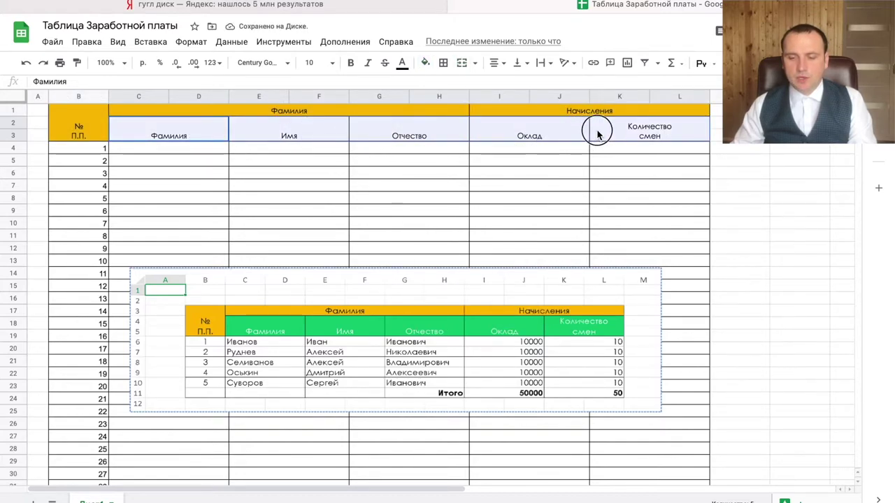
{"action": "left_click", "coordinate": [425, 65]}
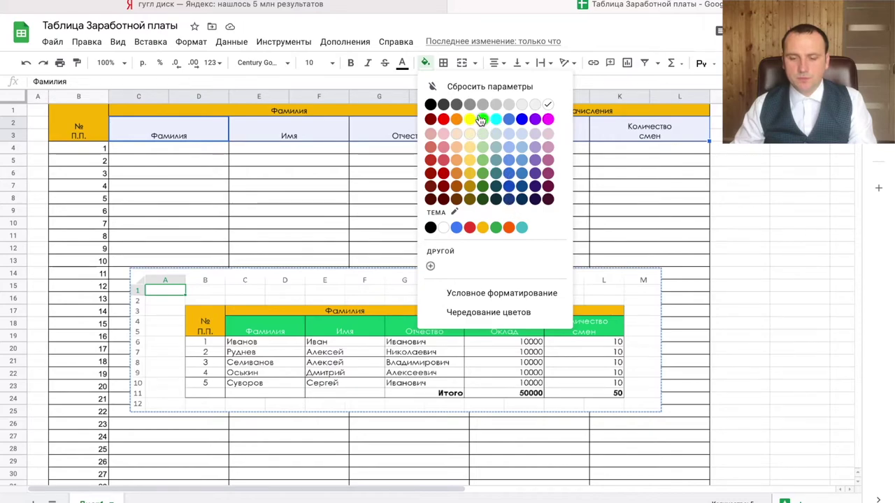
{"action": "left_click", "coordinate": [480, 120]}
{"action": "left_click", "coordinate": [401, 63]}
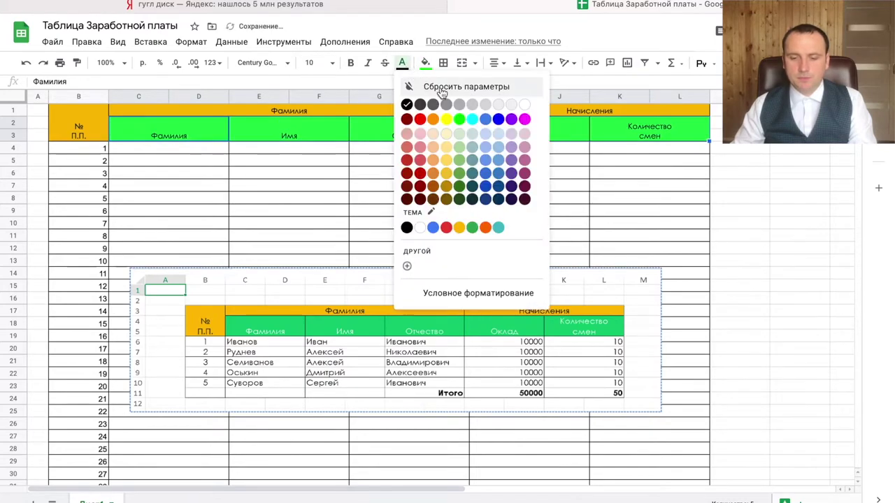
{"action": "left_click", "coordinate": [524, 104]}
{"action": "left_click", "coordinate": [425, 63]}
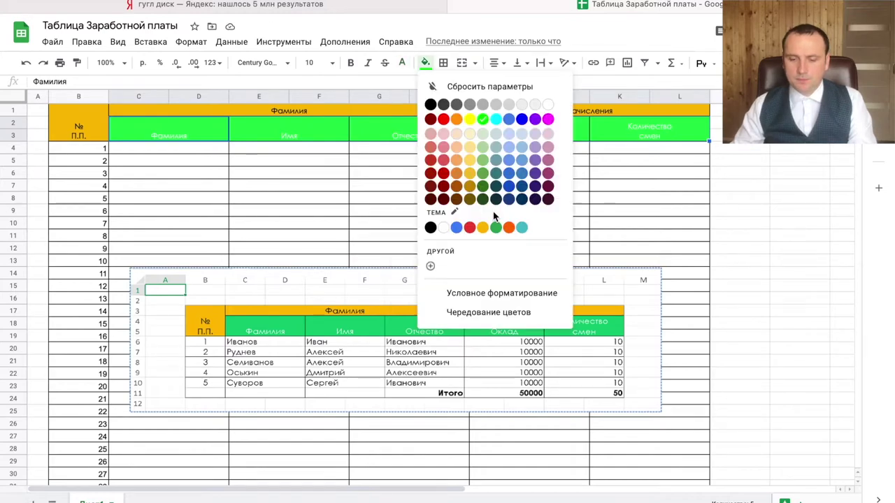
{"action": "left_click", "coordinate": [496, 227]}
{"action": "left_click", "coordinate": [412, 228]}
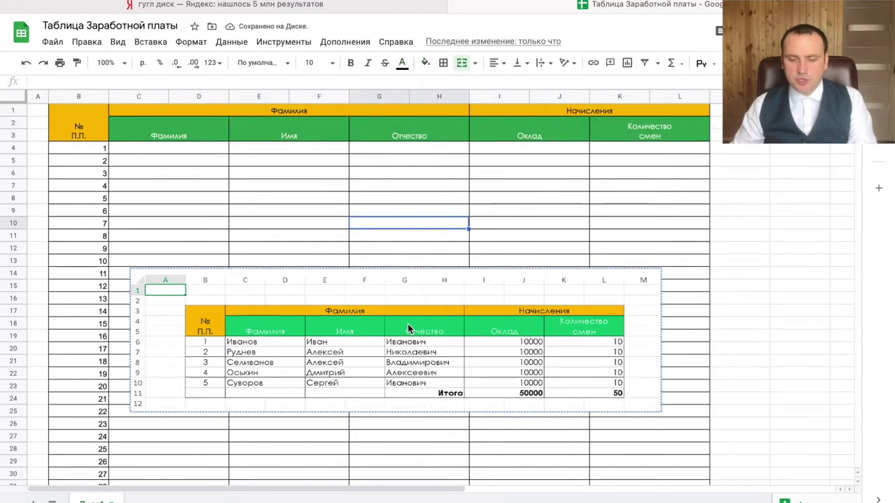
Step: Enter Фамилия 1 in C4, the first numbered row
{"action": "left_click", "coordinate": [196, 153]}
{"action": "type", "text": "Фам"}
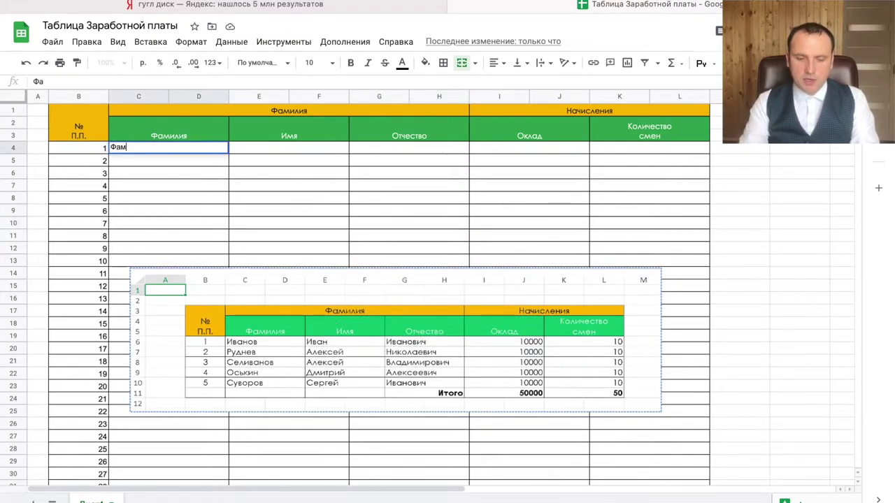
{"action": "type", "text": "илия 1"}
{"action": "key", "text": "Return"}
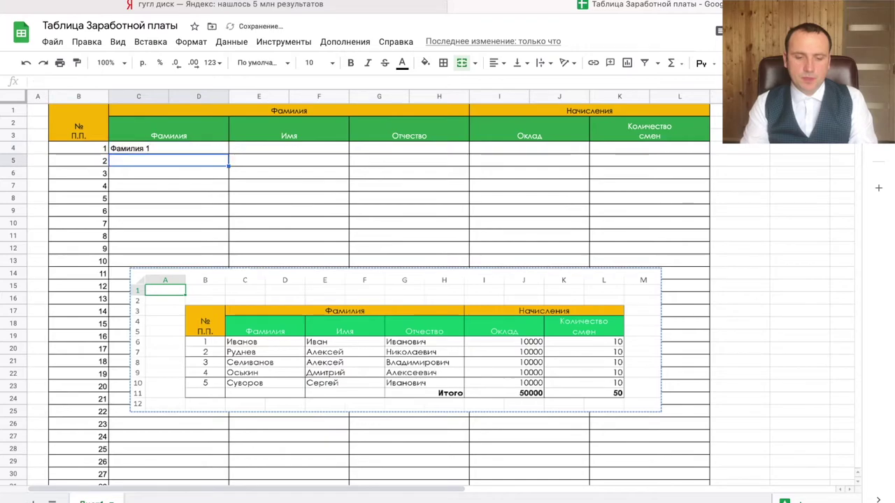
Step: Try to fill Фамилия 1 from C4 down column C, and undo the fill
{"action": "left_click", "coordinate": [223, 149]}
{"action": "left_click_drag", "start_coordinate": [228, 153], "coordinate": [212, 253]}
{"action": "key", "text": "ctrl+z"}
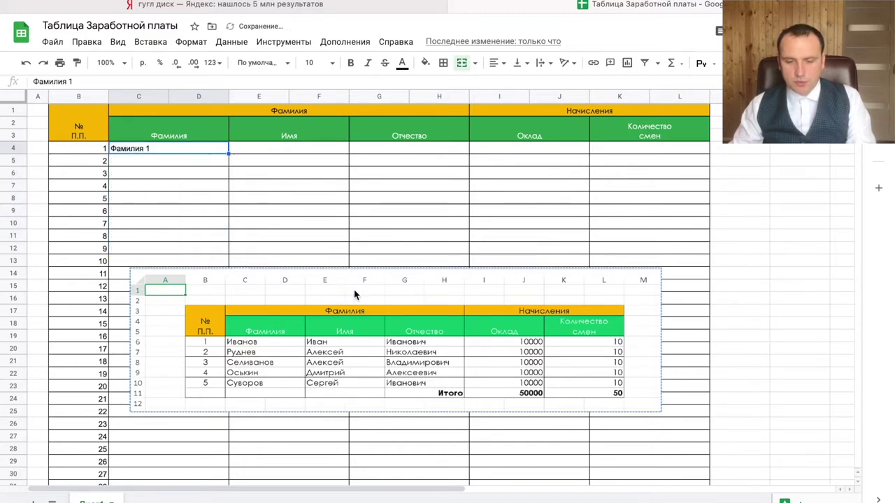
Step: Delete the sample table image, and enter Имя 1 and Отчество 1 in E4 and G4
{"action": "left_click", "coordinate": [355, 293]}
{"action": "key", "text": "Delete"}
{"action": "left_click", "coordinate": [281, 149]}
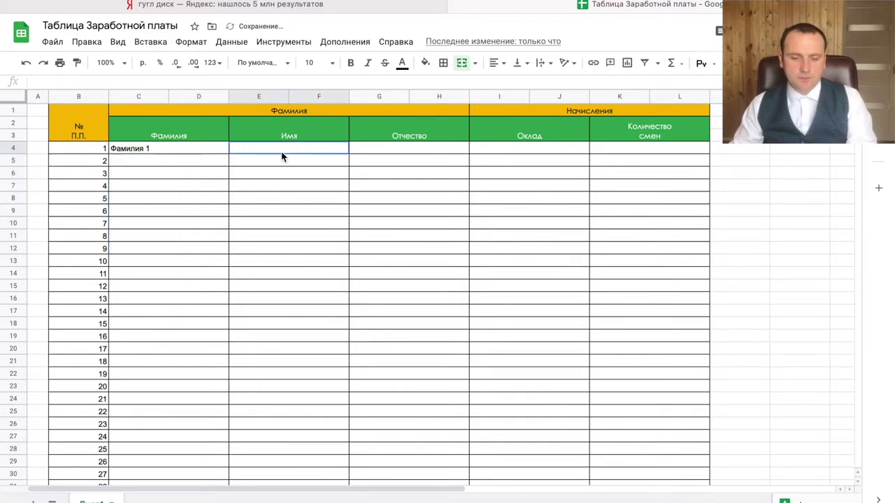
{"action": "type", "text": "Имя 1"}
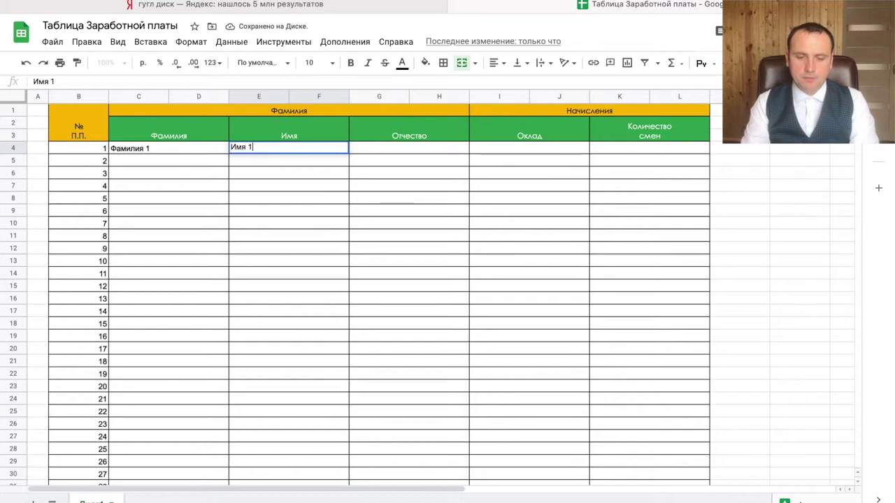
{"action": "key", "text": "Tab"}
{"action": "type", "text": "Отчество 1"}
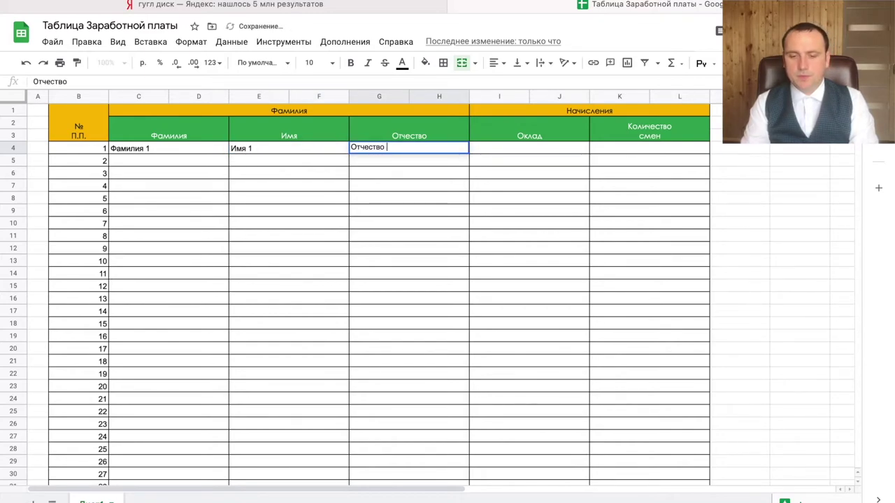
{"action": "key", "text": "Tab"}
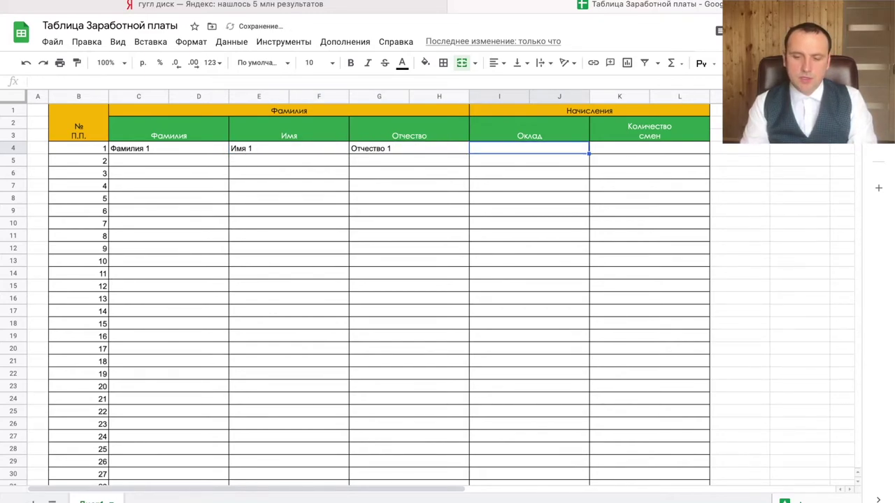
Step: Enter the formula =случмежду(10000;20000) in the Оклад cell I4
{"action": "type", "text": "=случ"}
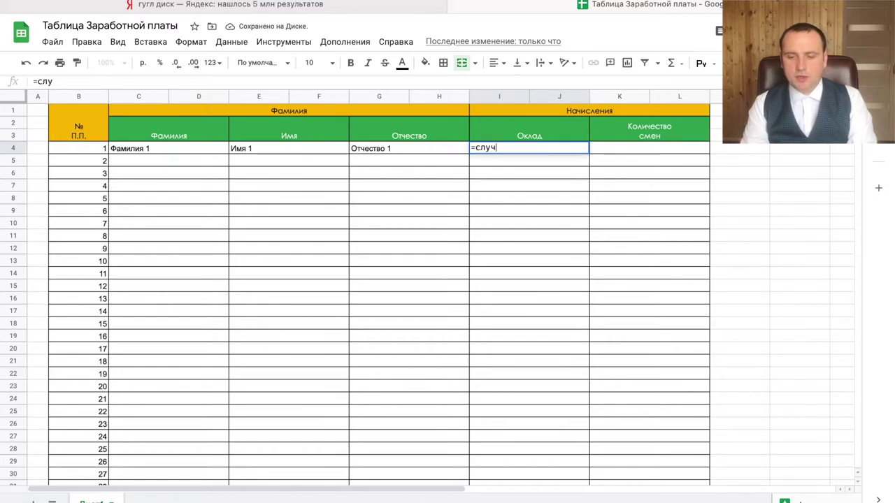
{"action": "type", "text": "между"}
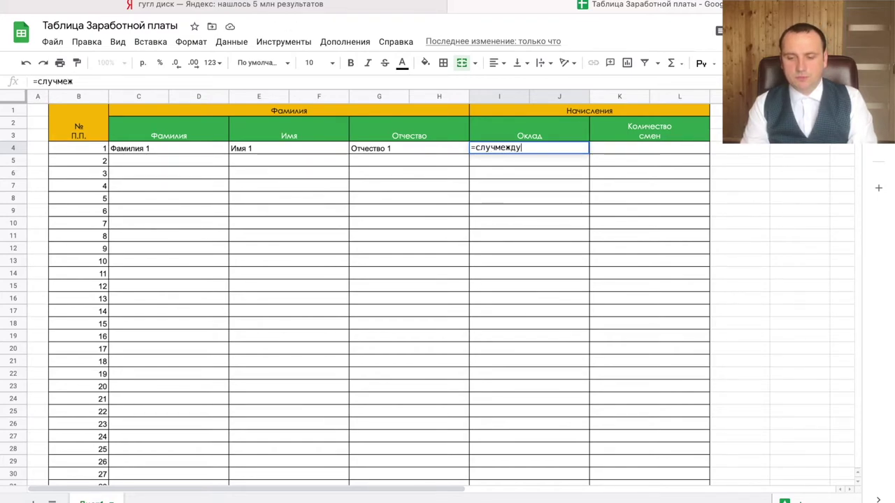
{"action": "type", "text": "(10000ж"}
{"action": "key", "text": "BackSpace"}
{"action": "type", "text": ";20000"}
{"action": "key", "text": "Return"}
Step: Enter the formula =случмежду(10;21) in the Количество смен cell K4
{"action": "key", "text": "Right"}
{"action": "key", "text": "Right"}
{"action": "key", "text": "Right"}
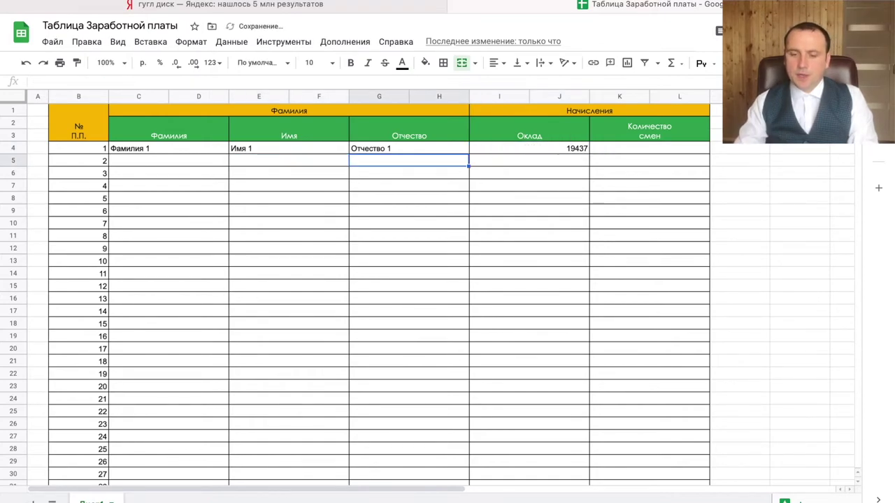
{"action": "key", "text": "Up"}
{"action": "type", "text": "=слу"}
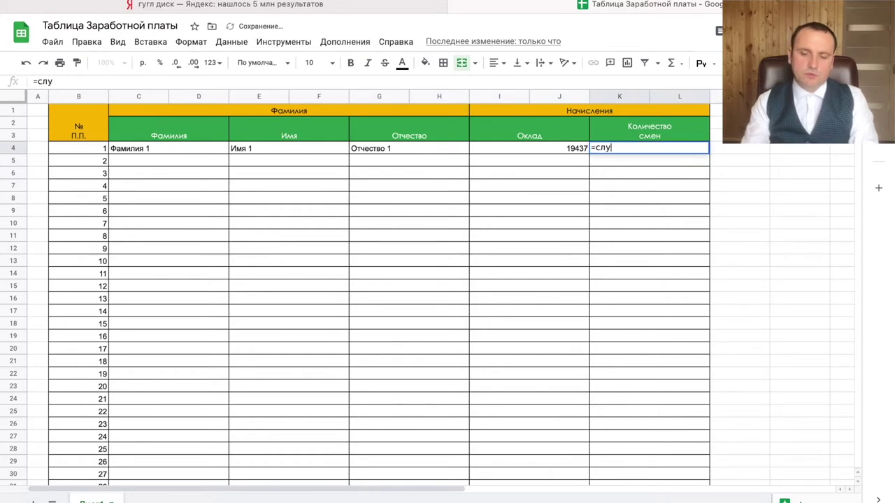
{"action": "type", "text": "чмежду("}
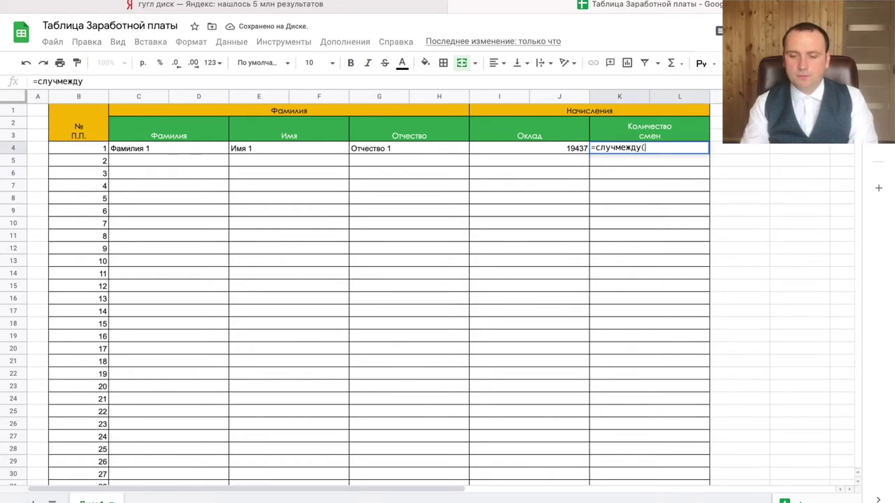
{"action": "type", "text": "10"}
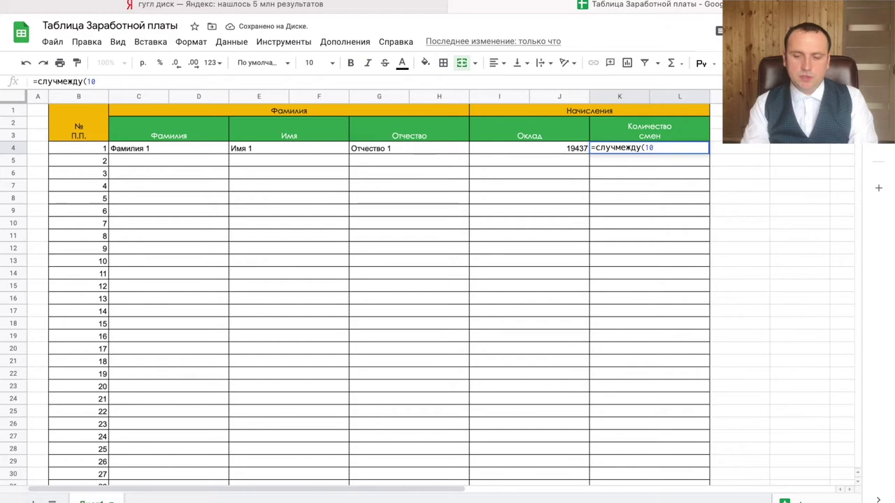
{"action": "type", "text": ";23"}
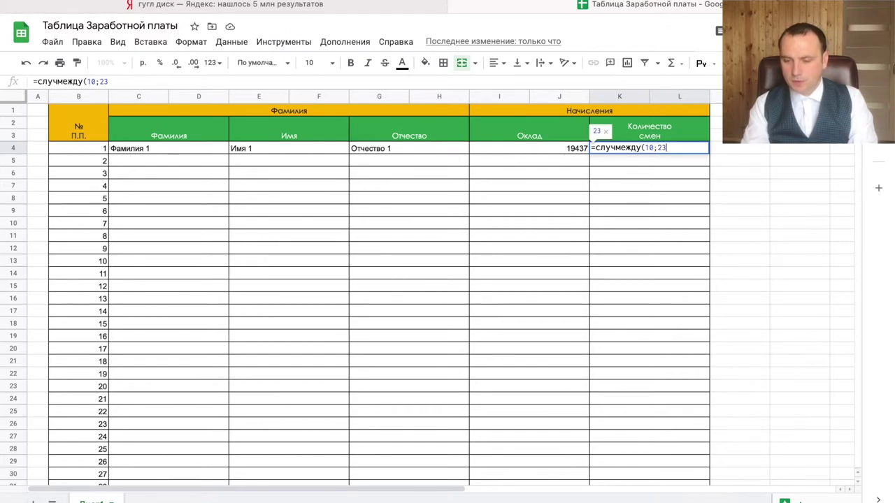
{"action": "key", "text": "BackSpace"}
{"action": "type", "text": "1)"}
{"action": "key", "text": "Return"}
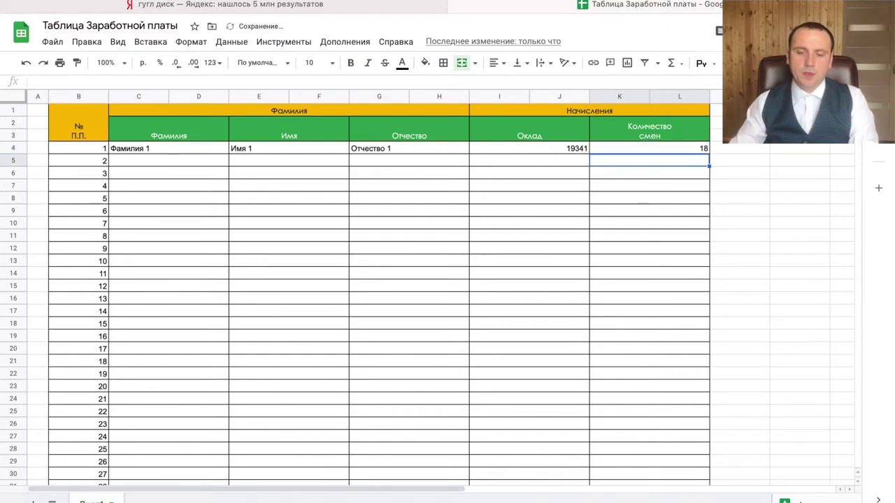
Step: Fill the row C4:L4 down through all 50 numbered rows, to row 53
{"action": "left_click_drag", "start_coordinate": [160, 151], "coordinate": [678, 160]}
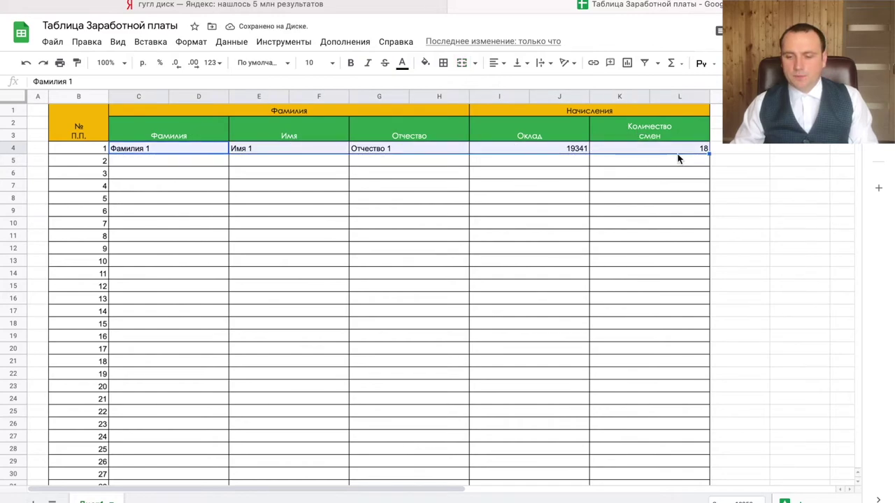
{"action": "scroll", "coordinate": [693, 482], "scroll_direction": "down", "scroll_amount": 3}
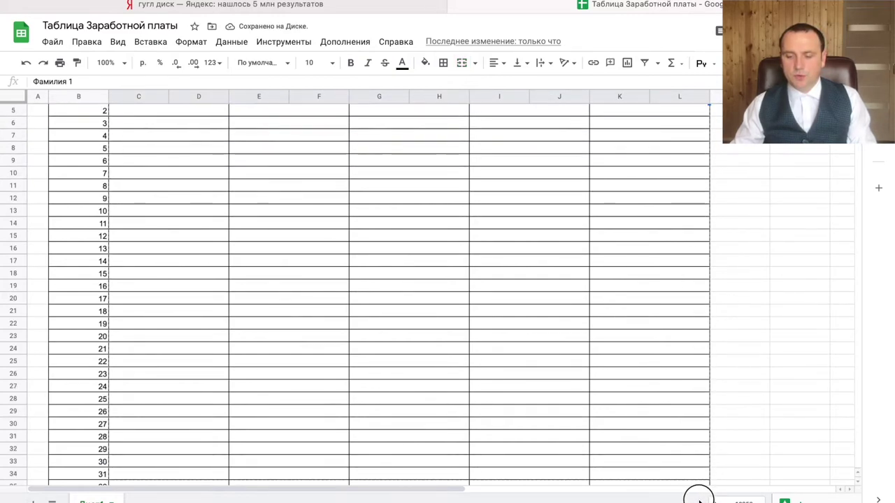
{"action": "left_click_drag", "start_coordinate": [698, 495], "coordinate": [697, 397]}
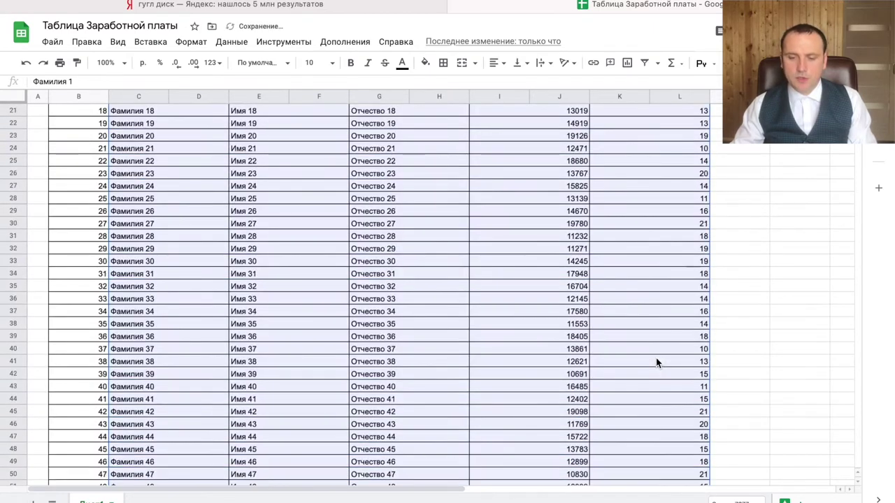
Step: Format the Оклад values from row 4 to row 53 as rouble currency
{"action": "left_click", "coordinate": [523, 149]}
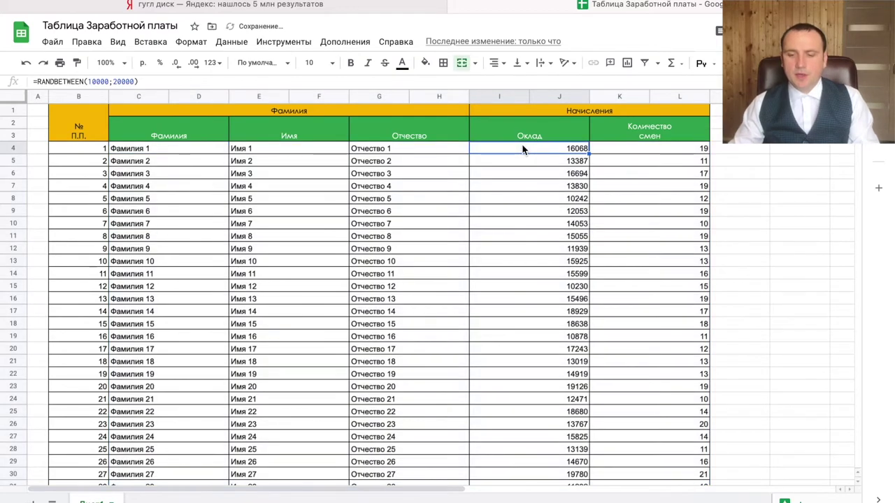
{"action": "key", "text": "ctrl+shift+Down"}
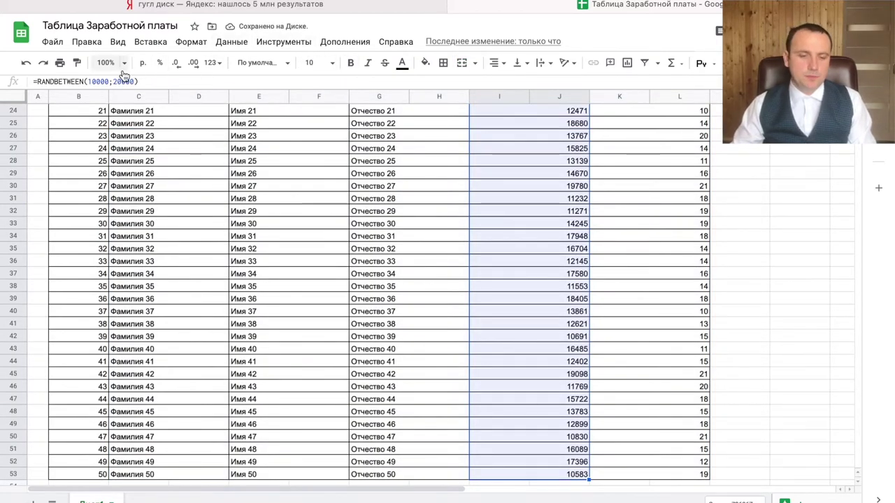
{"action": "left_click", "coordinate": [143, 62]}
{"action": "scroll", "coordinate": [496, 151], "scroll_direction": "up", "scroll_amount": 5}
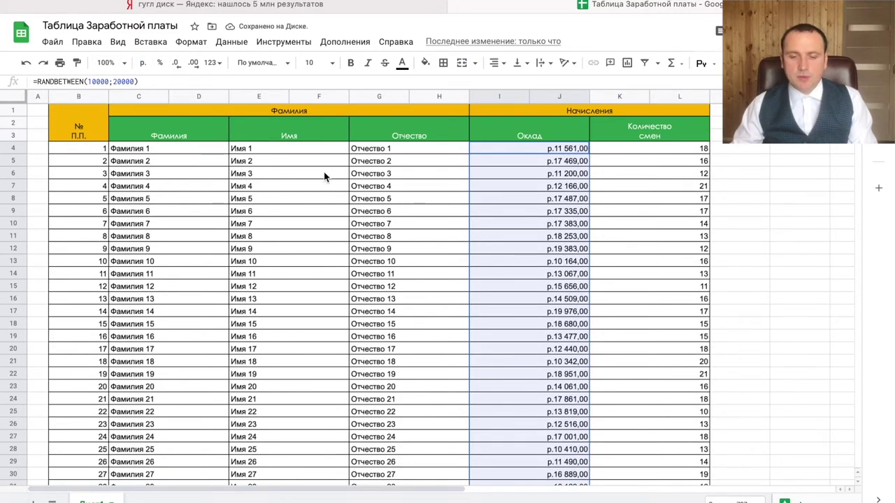
Step: Look through the filled table from its header to the lower numbered rows and back
{"action": "scroll", "coordinate": [327, 178], "scroll_direction": "down", "scroll_amount": 15}
{"action": "scroll", "coordinate": [327, 177], "scroll_direction": "up", "scroll_amount": 15}
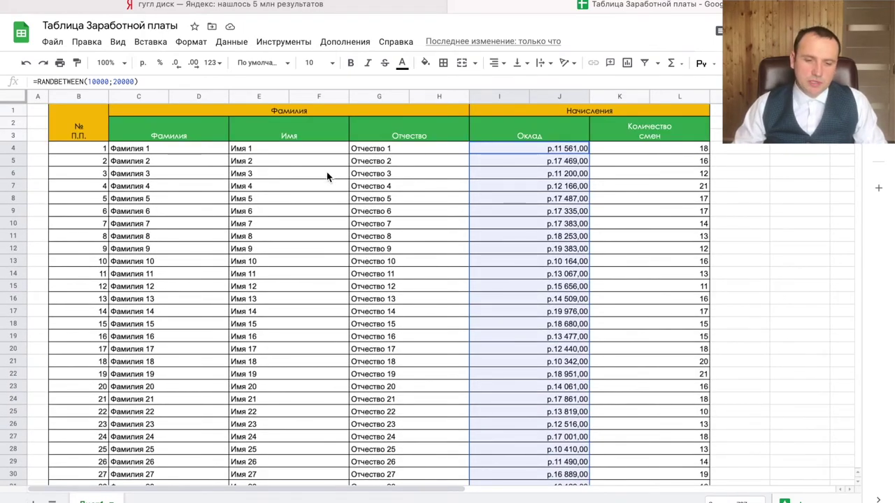
{"action": "scroll", "coordinate": [555, 185], "scroll_direction": "down", "scroll_amount": 2}
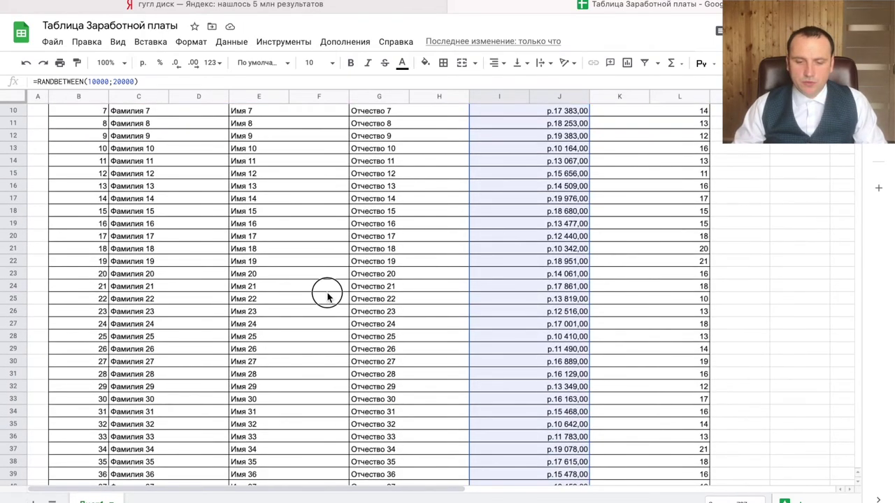
{"action": "left_click", "coordinate": [168, 293]}
{"action": "scroll", "coordinate": [499, 259], "scroll_direction": "up", "scroll_amount": 3}
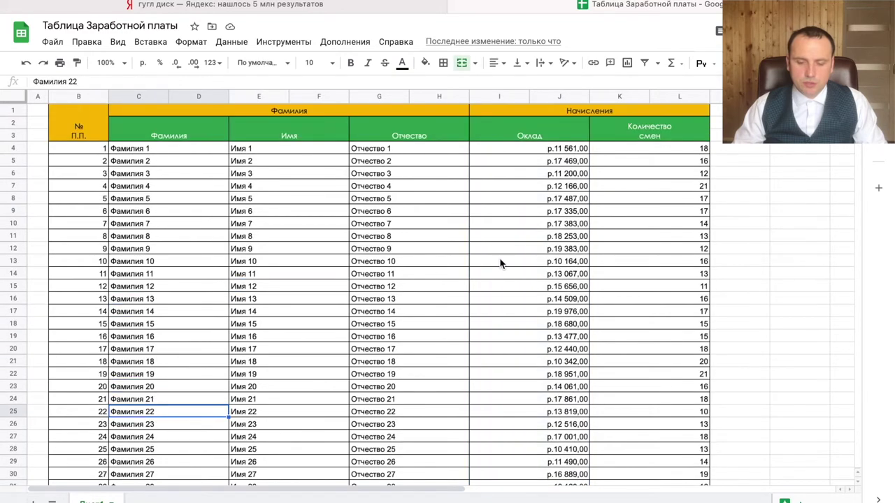
{"action": "left_click", "coordinate": [37, 138]}
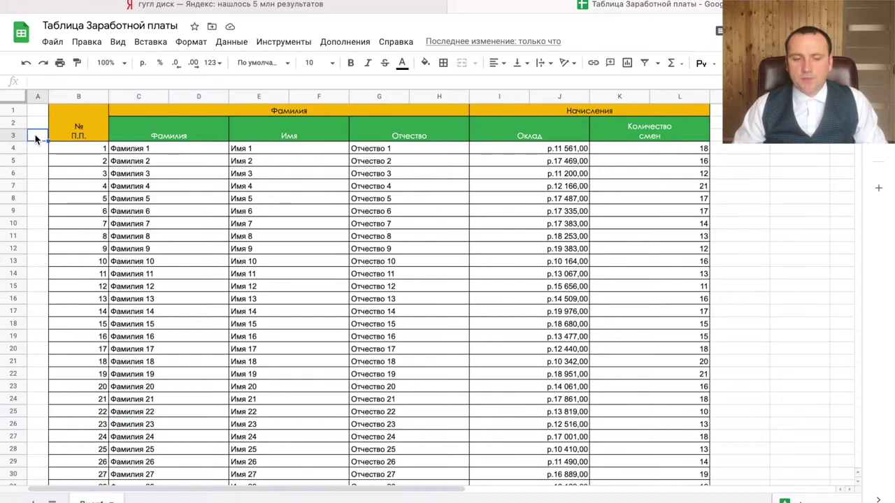
{"action": "left_click", "coordinate": [168, 135]}
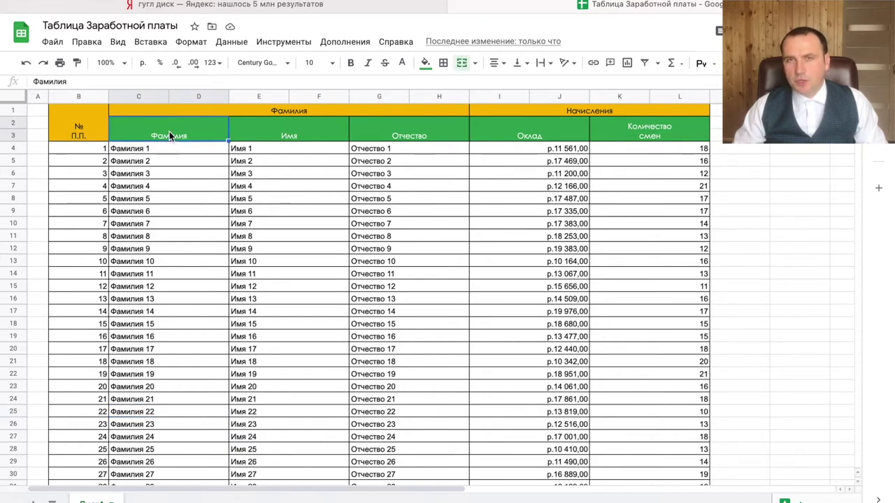
{"action": "left_click", "coordinate": [36, 139]}
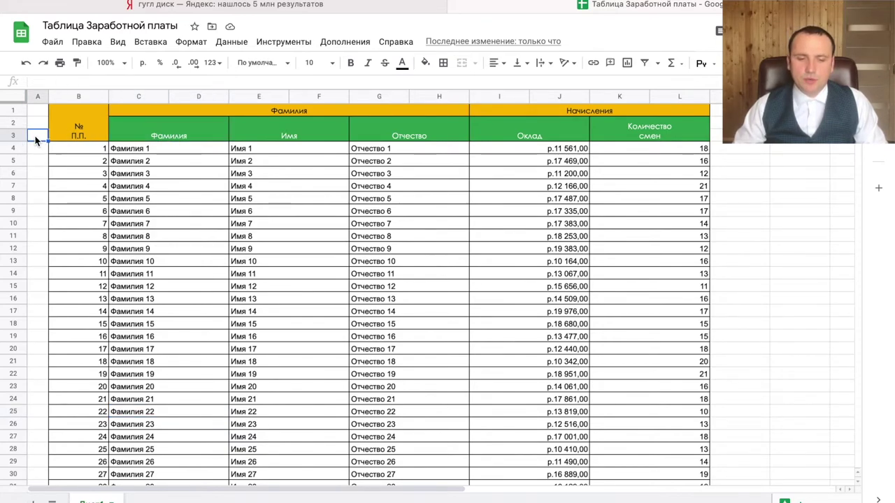
Step: Freeze the header rows of the payroll table down to row 3
{"action": "left_click", "coordinate": [118, 43]}
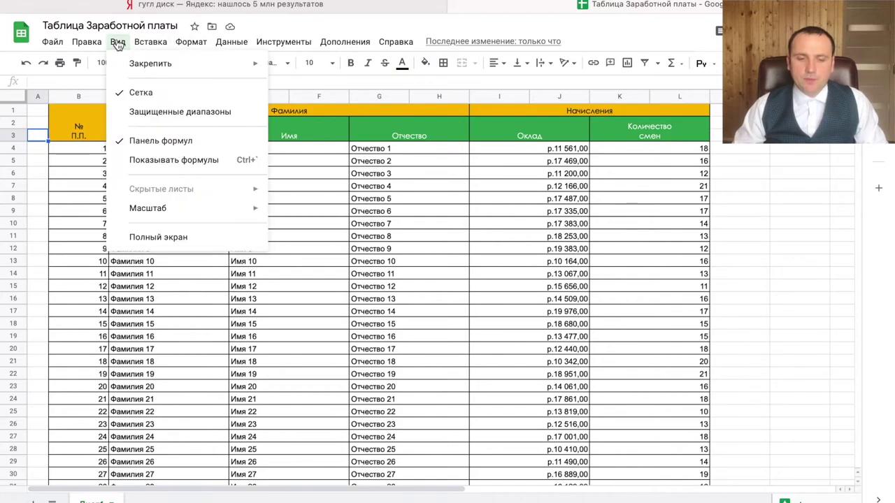
{"action": "mouse_move", "coordinate": [146, 65]}
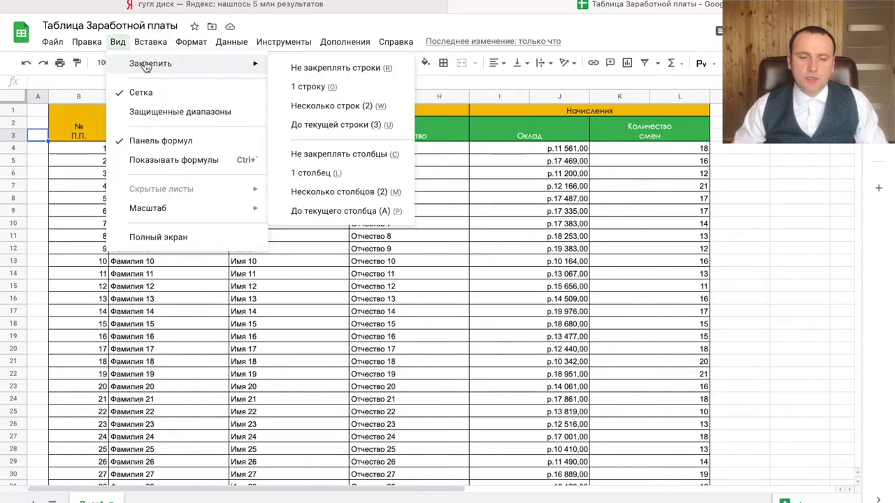
{"action": "left_click", "coordinate": [330, 125]}
{"action": "scroll", "coordinate": [345, 219], "scroll_direction": "down", "scroll_amount": 2}
Step: Set the font of the table body B4:L53 to Century Gothic
{"action": "key", "text": "Down"}
{"action": "key", "text": "Right"}
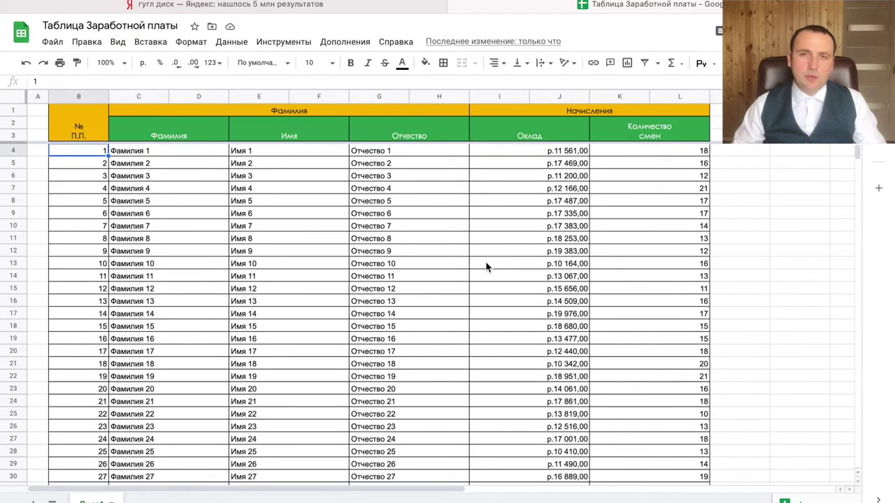
{"action": "scroll", "coordinate": [489, 270], "scroll_direction": "down", "scroll_amount": 15}
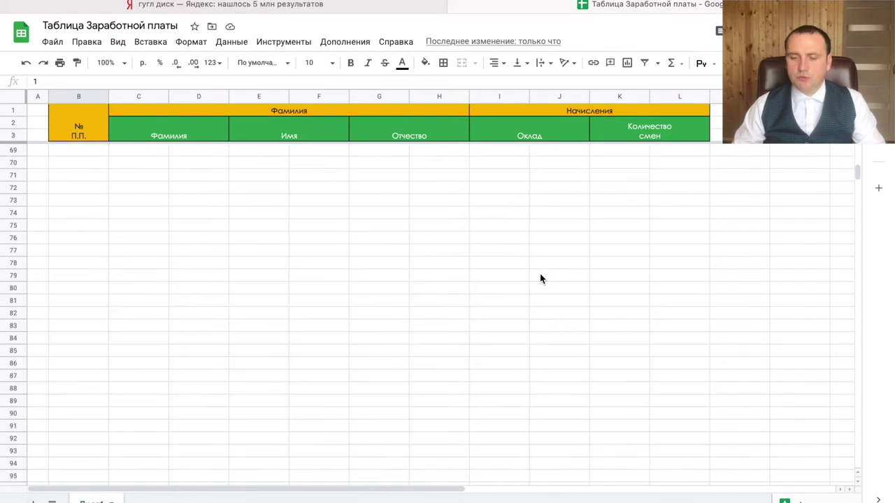
{"action": "scroll", "coordinate": [618, 248], "scroll_direction": "up", "scroll_amount": 5}
{"action": "left_click", "coordinate": [664, 289], "text": "shift"}
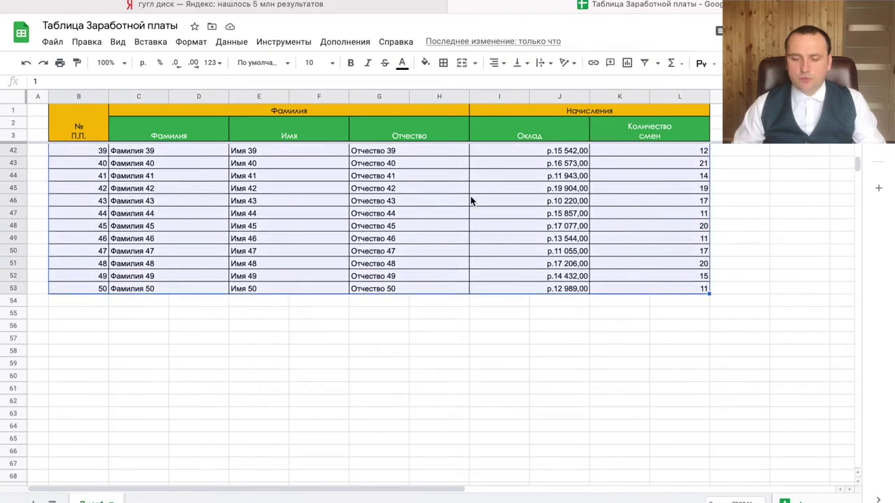
{"action": "left_click", "coordinate": [288, 63]}
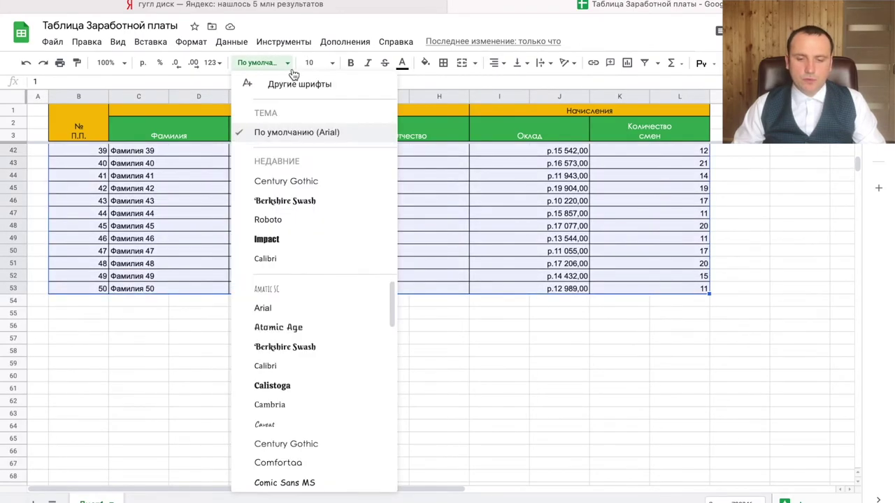
{"action": "left_click", "coordinate": [300, 183]}
{"action": "scroll", "coordinate": [294, 189], "scroll_direction": "up", "scroll_amount": 10}
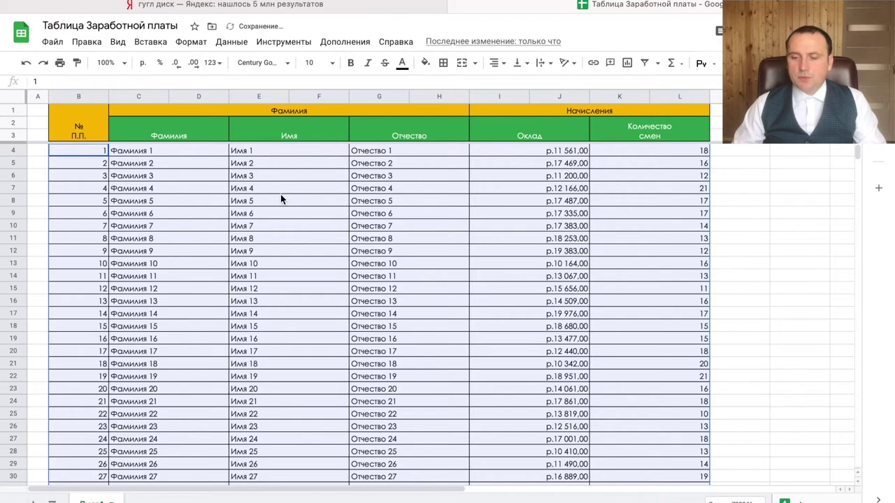
{"action": "left_click", "coordinate": [124, 188]}
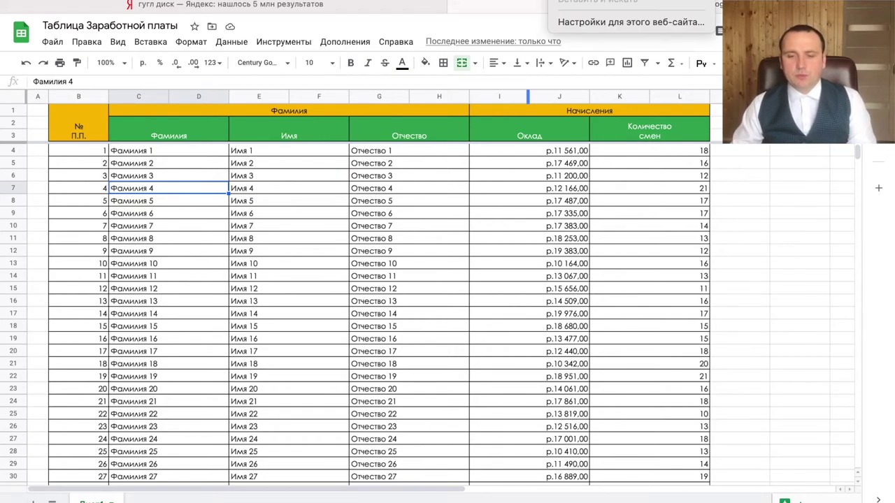
{"action": "key", "text": "Escape"}
{"action": "key", "text": "super+l"}
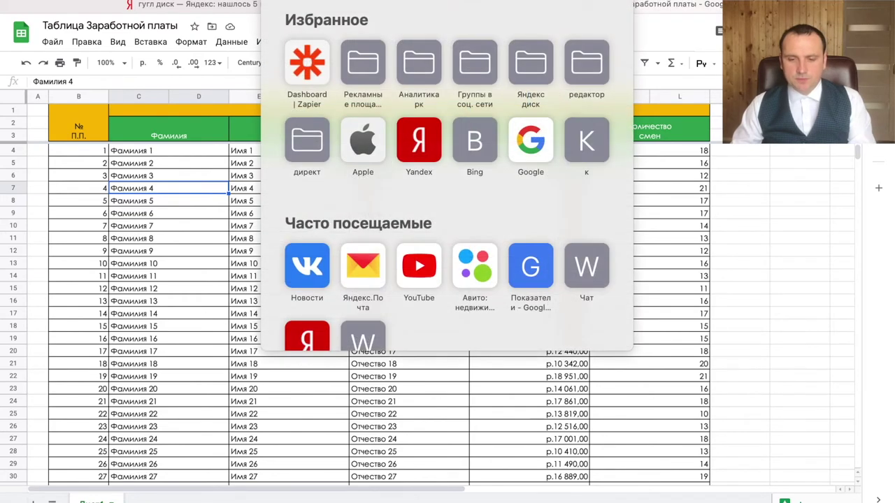
{"action": "left_click", "coordinate": [88, 0]}
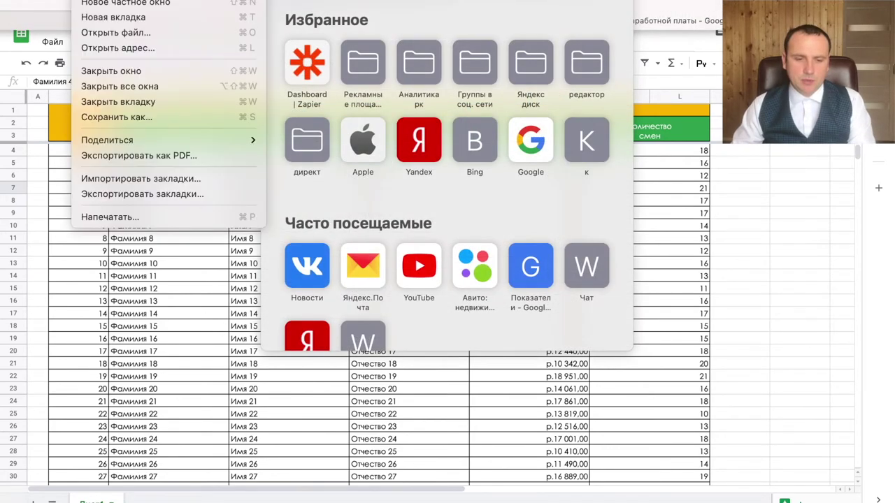
{"action": "left_click", "coordinate": [126, 3]}
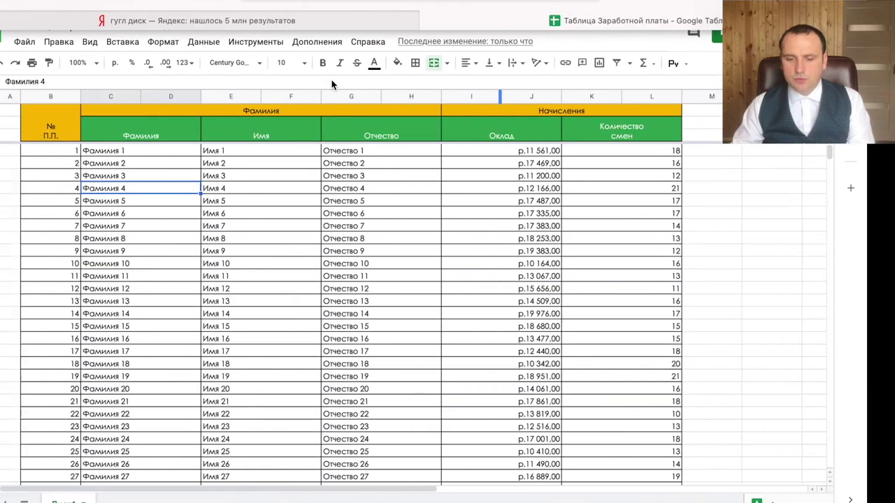
Step: Open the spreadsheet to everyone who has the link and set their role to Комментатор
{"action": "left_click", "coordinate": [776, 288]}
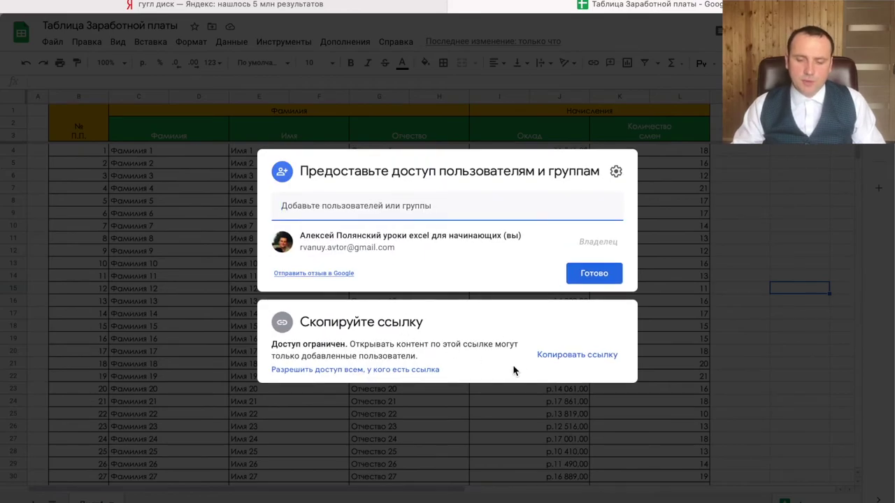
{"action": "left_click", "coordinate": [392, 376]}
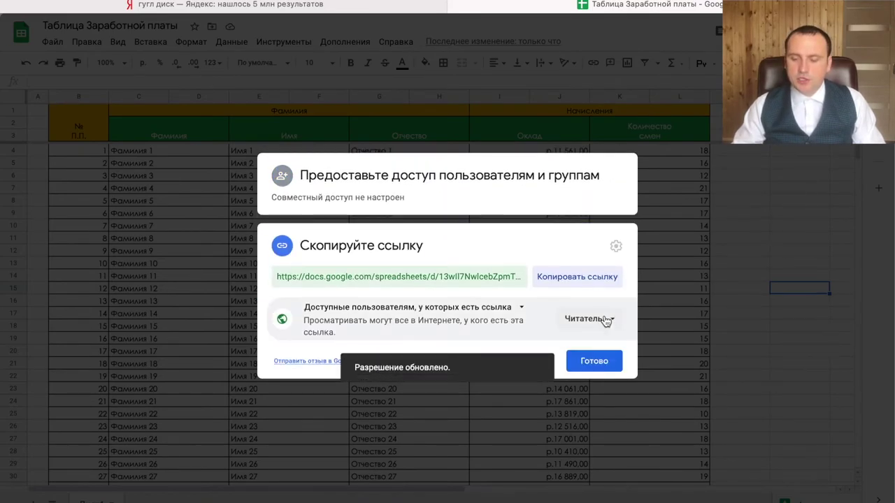
{"action": "left_click", "coordinate": [606, 320]}
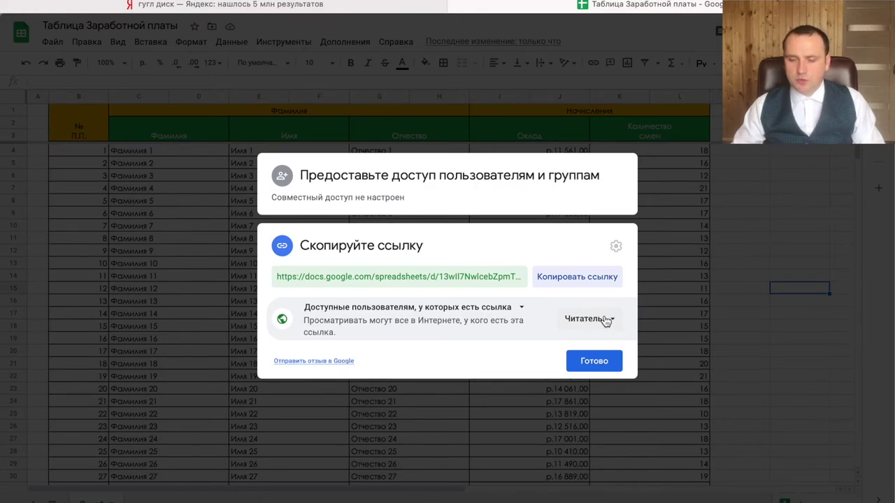
{"action": "left_click", "coordinate": [625, 378]}
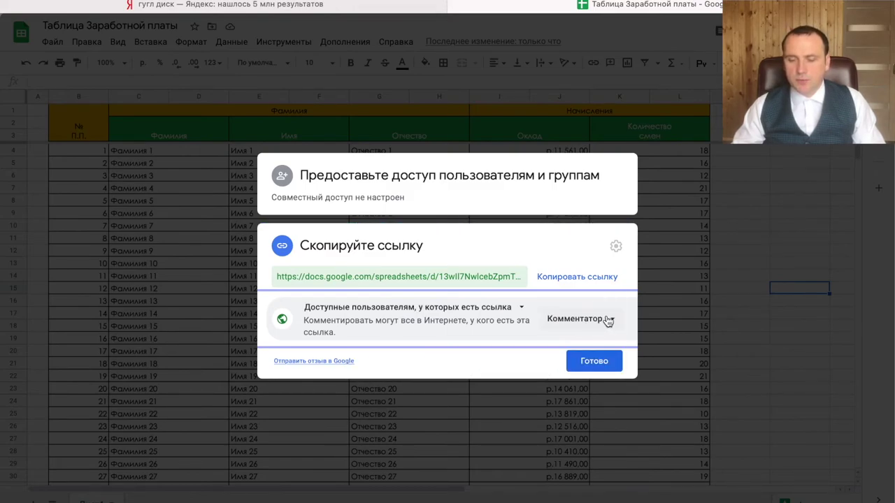
Step: Change the link access role to Редактор and finish the sharing settings
{"action": "left_click", "coordinate": [607, 320]}
{"action": "left_click", "coordinate": [603, 411]}
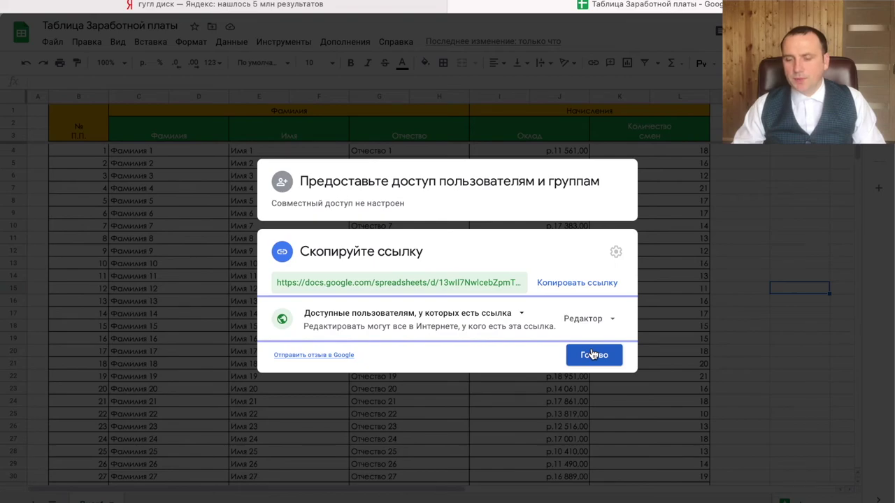
{"action": "left_click", "coordinate": [592, 355]}
Step: Examine the form for inviting a suggested contact, including its role choices and message field, and cancel the invitation
{"action": "left_click", "coordinate": [671, 214]}
{"action": "left_click", "coordinate": [741, 31]}
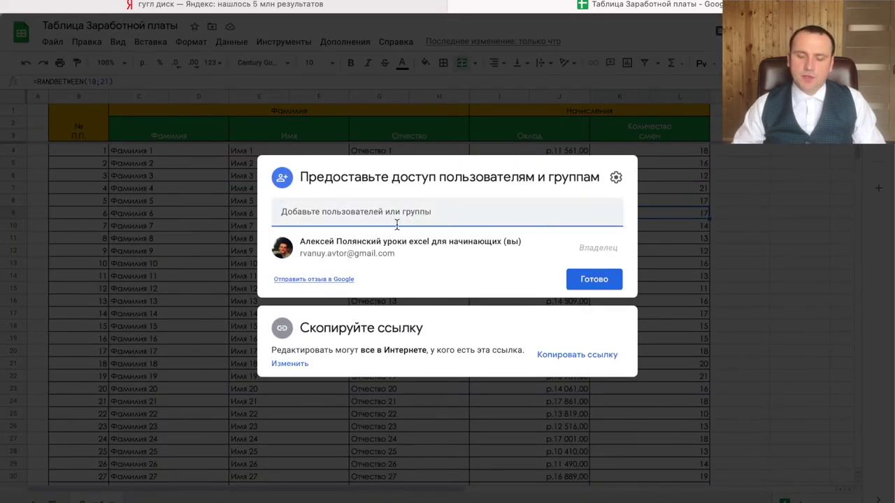
{"action": "left_click", "coordinate": [283, 211]}
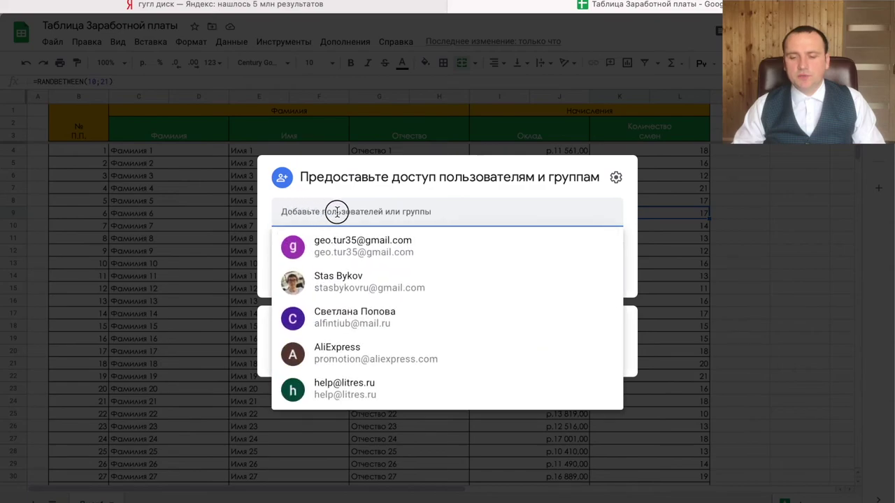
{"action": "left_click", "coordinate": [397, 289]}
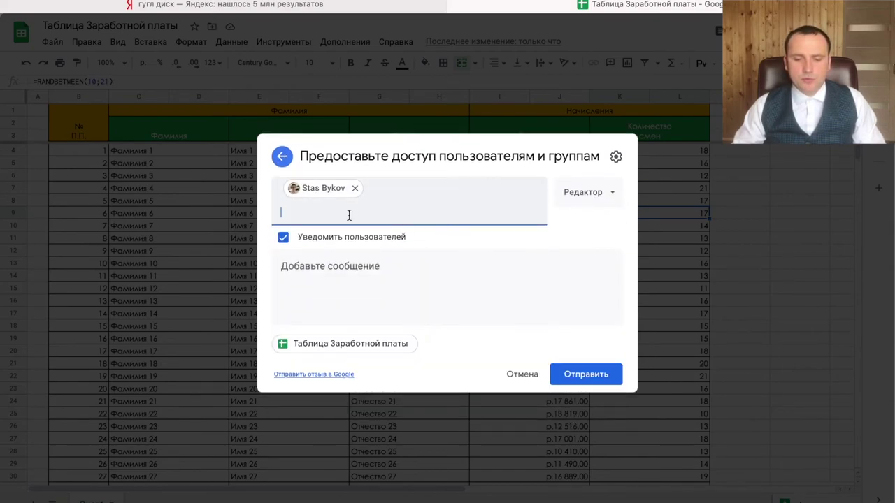
{"action": "left_click", "coordinate": [611, 199]}
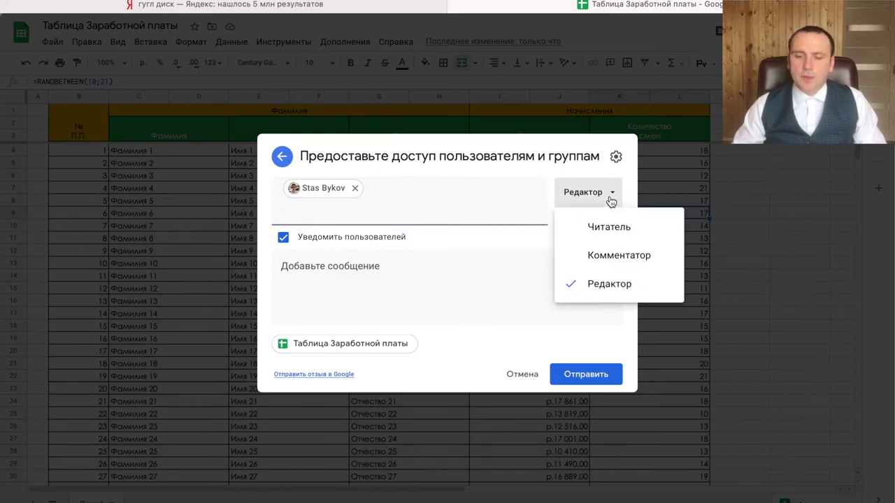
{"action": "left_click", "coordinate": [426, 262]}
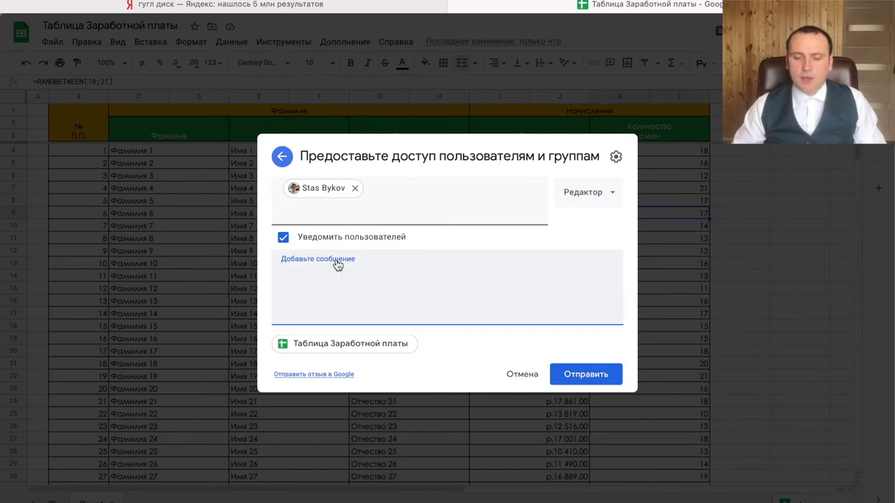
{"action": "left_click", "coordinate": [529, 374]}
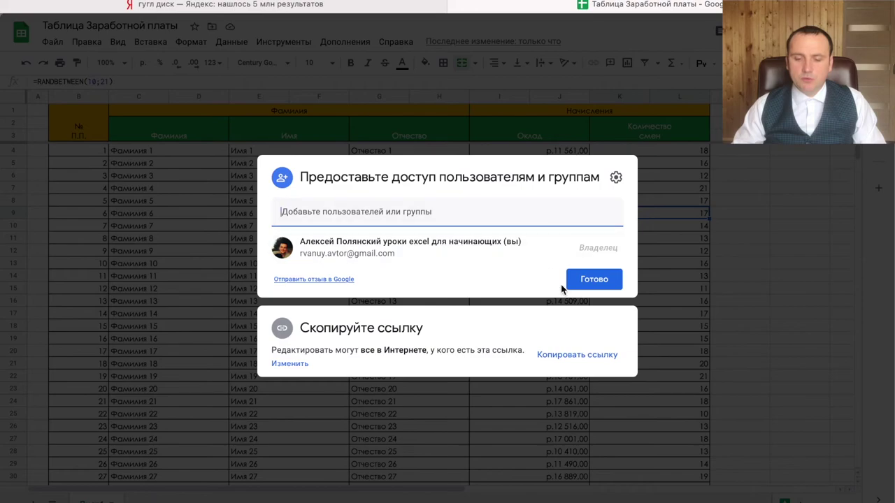
{"action": "left_click", "coordinate": [601, 279]}
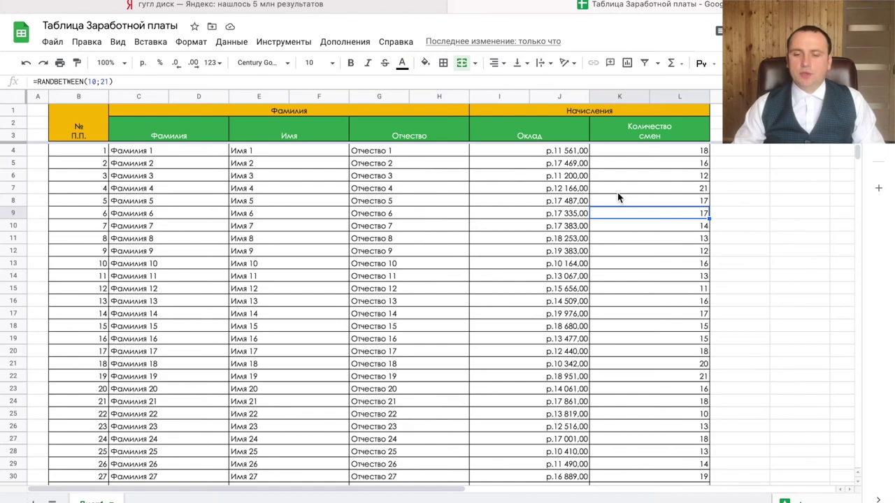
{"action": "scroll", "coordinate": [591, 203], "scroll_direction": "down", "scroll_amount": 12}
{"action": "scroll", "coordinate": [591, 203], "scroll_direction": "up", "scroll_amount": 2}
{"action": "scroll", "coordinate": [591, 203], "scroll_direction": "up", "scroll_amount": 12}
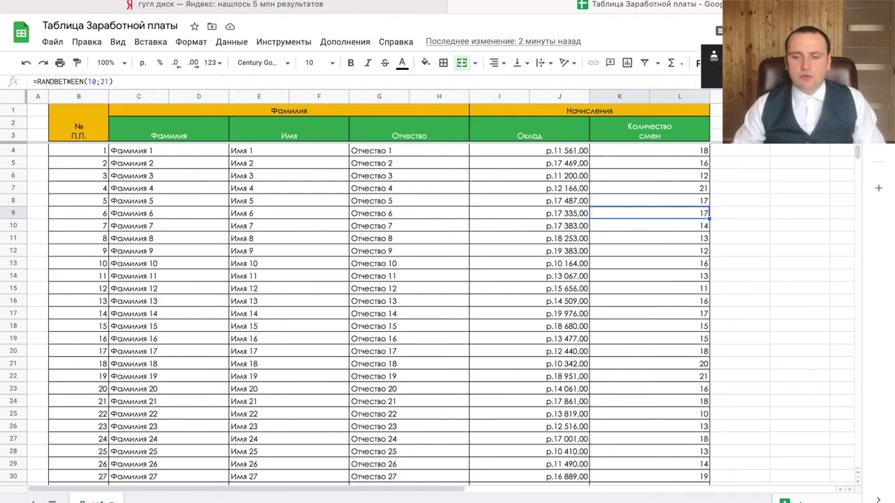
{"action": "left_click", "coordinate": [804, 32]}
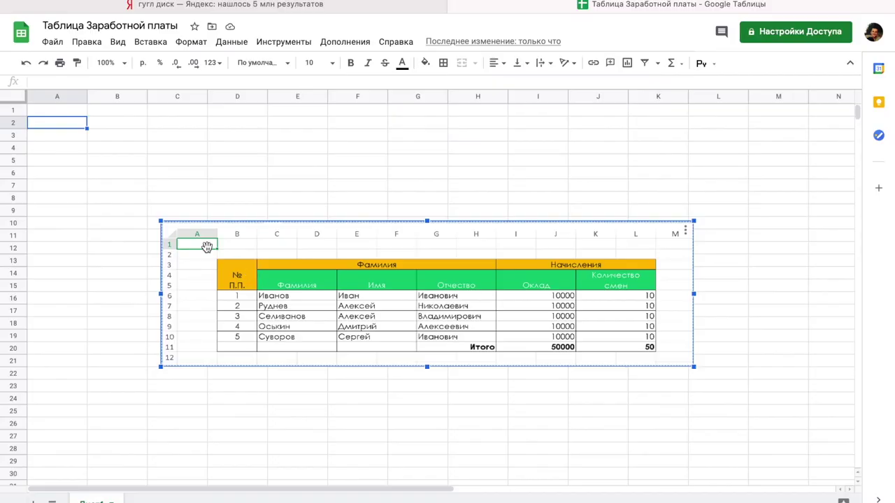
Step: Merge B1:B3, C1:H1 and I1:L1 into single header cells as in the sample table
{"action": "left_click_drag", "start_coordinate": [128, 126], "coordinate": [123, 167]}
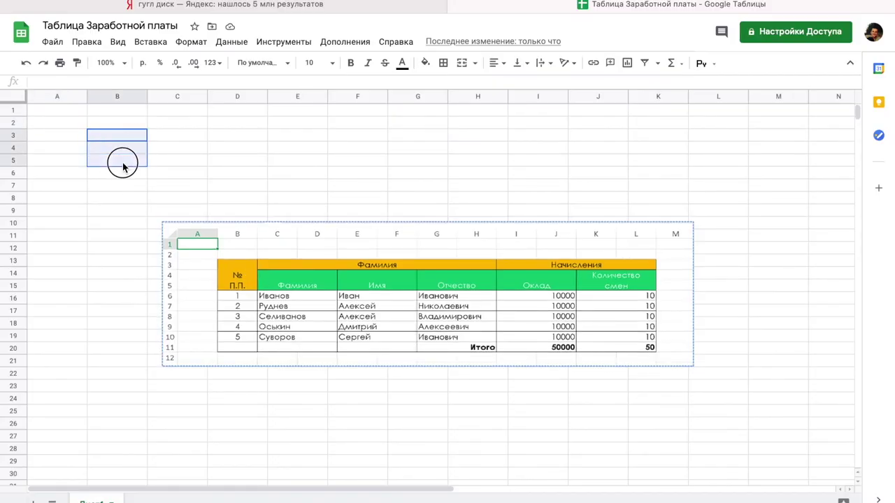
{"action": "left_click_drag", "start_coordinate": [126, 115], "coordinate": [128, 138]}
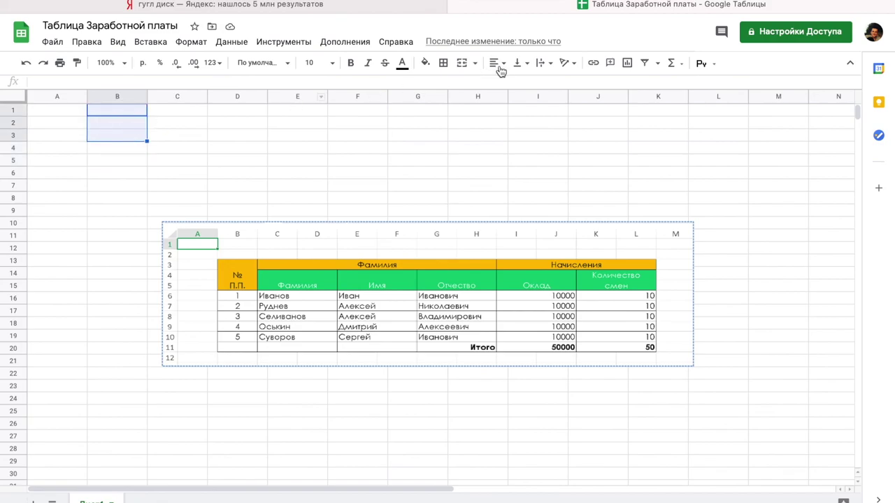
{"action": "left_click", "coordinate": [460, 65]}
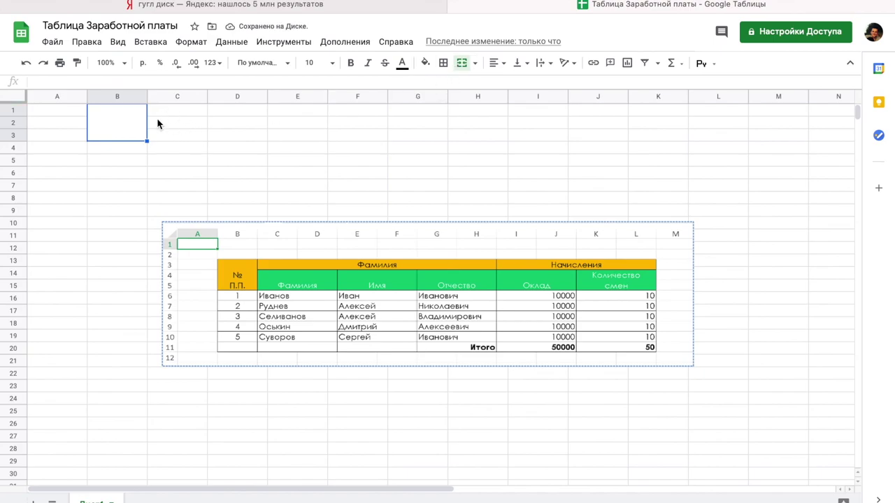
{"action": "left_click_drag", "start_coordinate": [171, 111], "coordinate": [711, 105]}
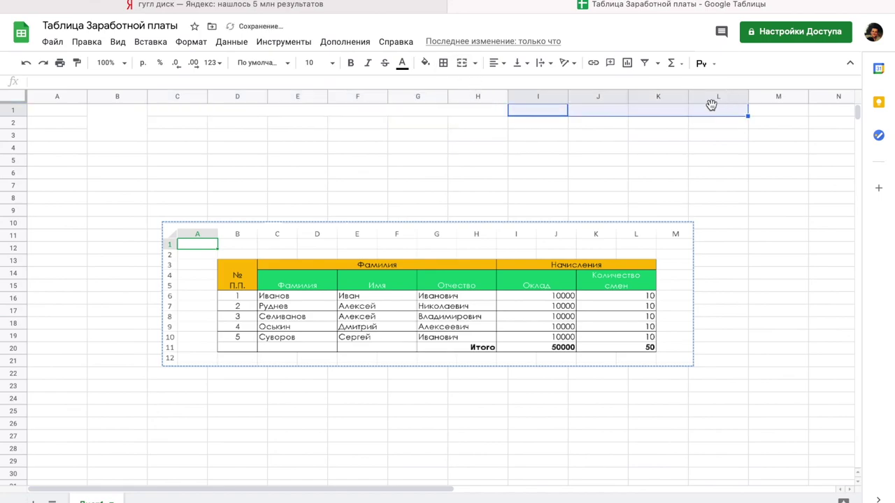
{"action": "left_click", "coordinate": [461, 63]}
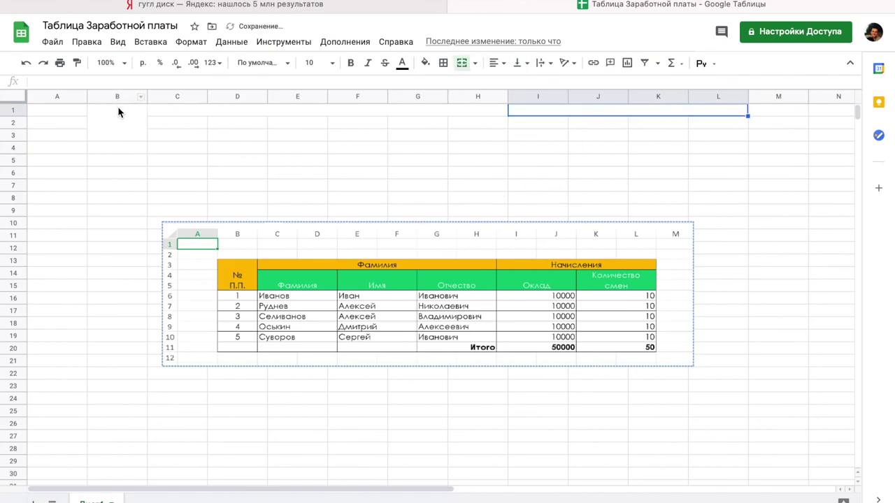
Step: Select the table area from B1 across to column L and down to row 4
{"action": "left_click", "coordinate": [166, 115]}
{"action": "left_click_drag", "start_coordinate": [130, 114], "coordinate": [641, 150]}
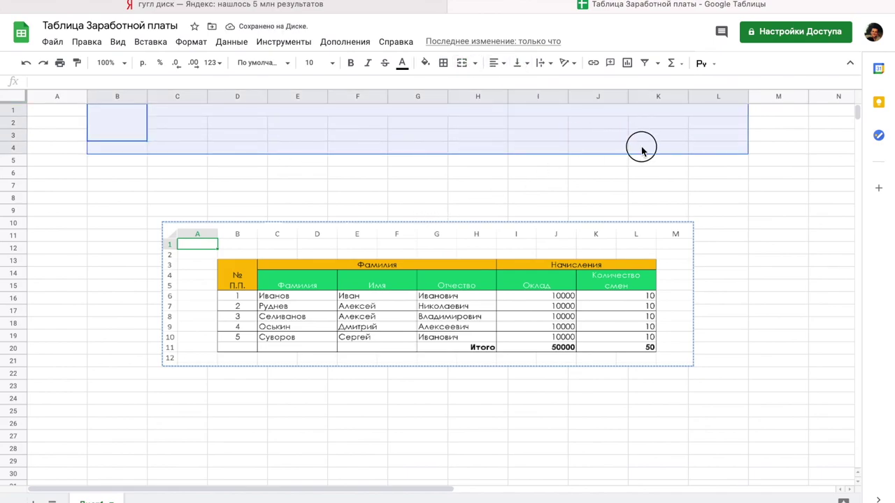